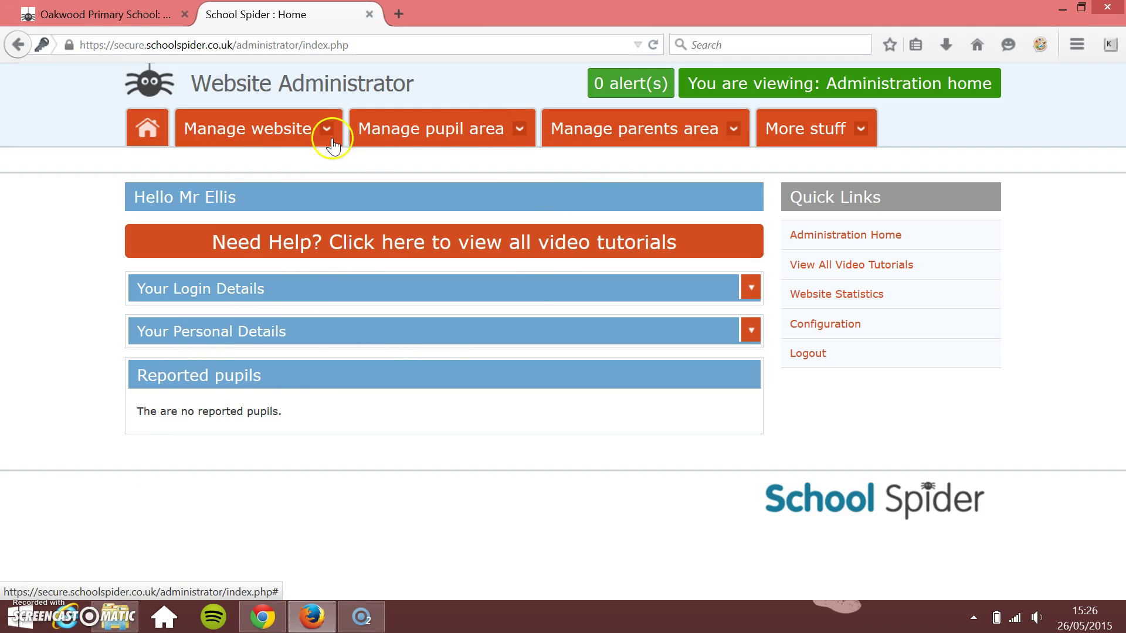
Show the list of pupils who can log in from the Manage pupil area menu
{"action": "left_click", "coordinate": [520, 130]}
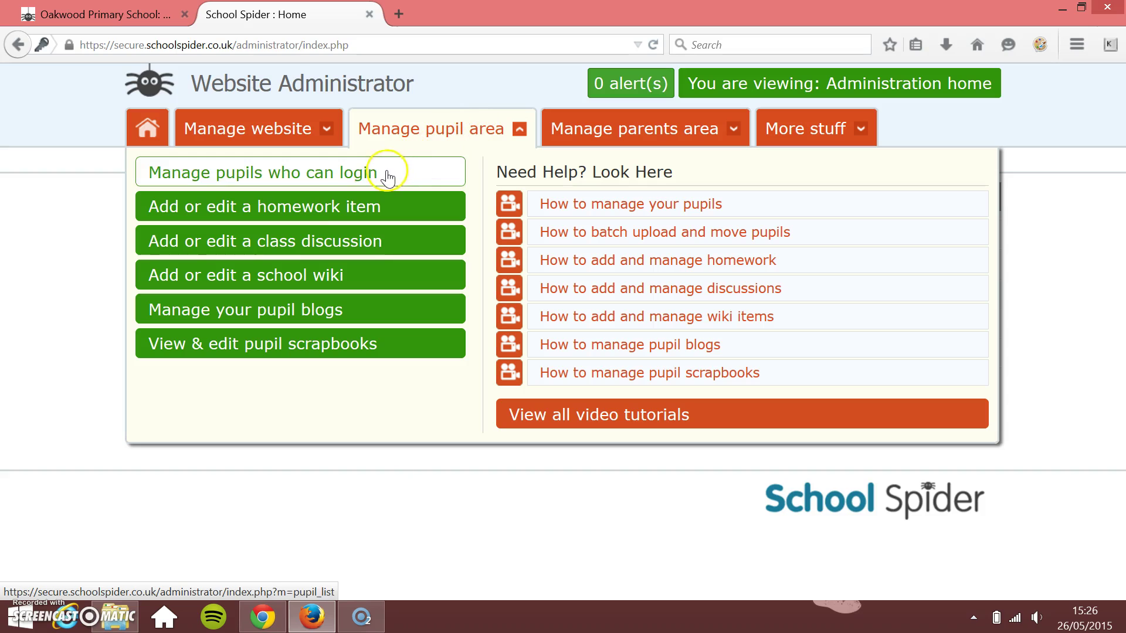
{"action": "left_click", "coordinate": [350, 172]}
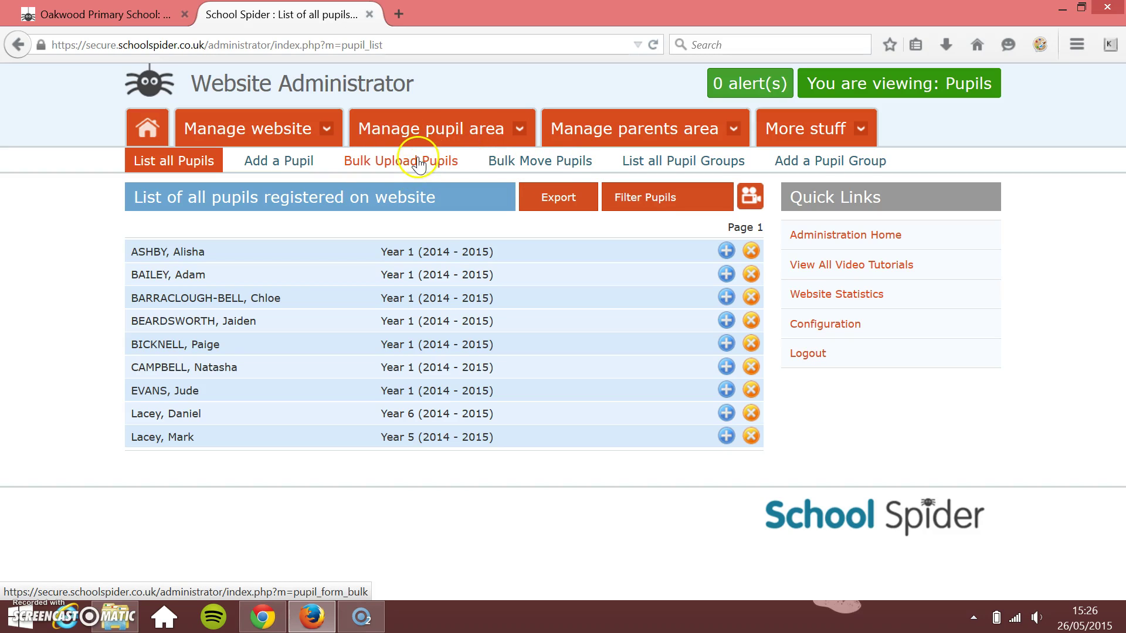
Go to the Bulk Upload Pupils page from the pupil sub-navigation
{"action": "left_click", "coordinate": [417, 176]}
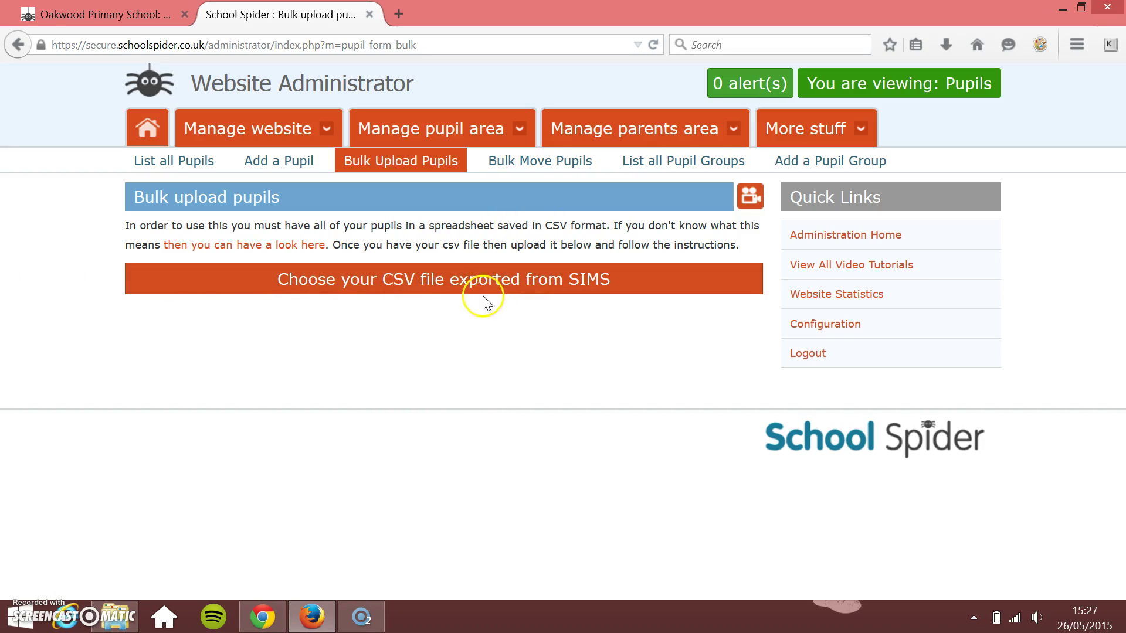
Upload pupils_list.csv as the SIMS export file and scroll to the column-matching form
{"action": "left_click", "coordinate": [403, 279]}
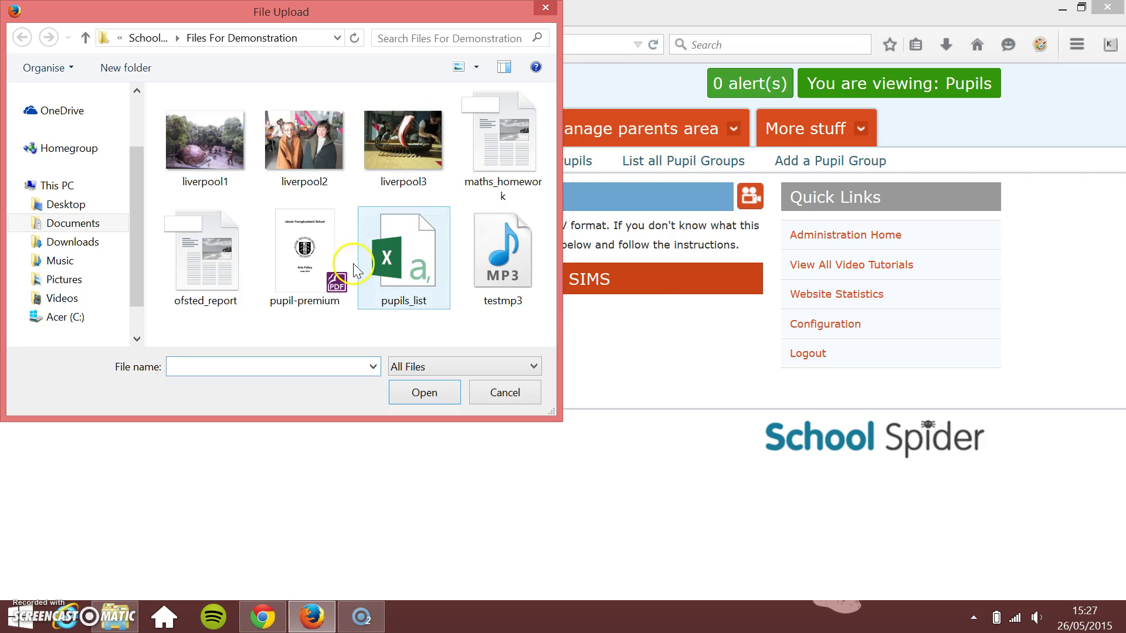
{"action": "double_click", "coordinate": [403, 258]}
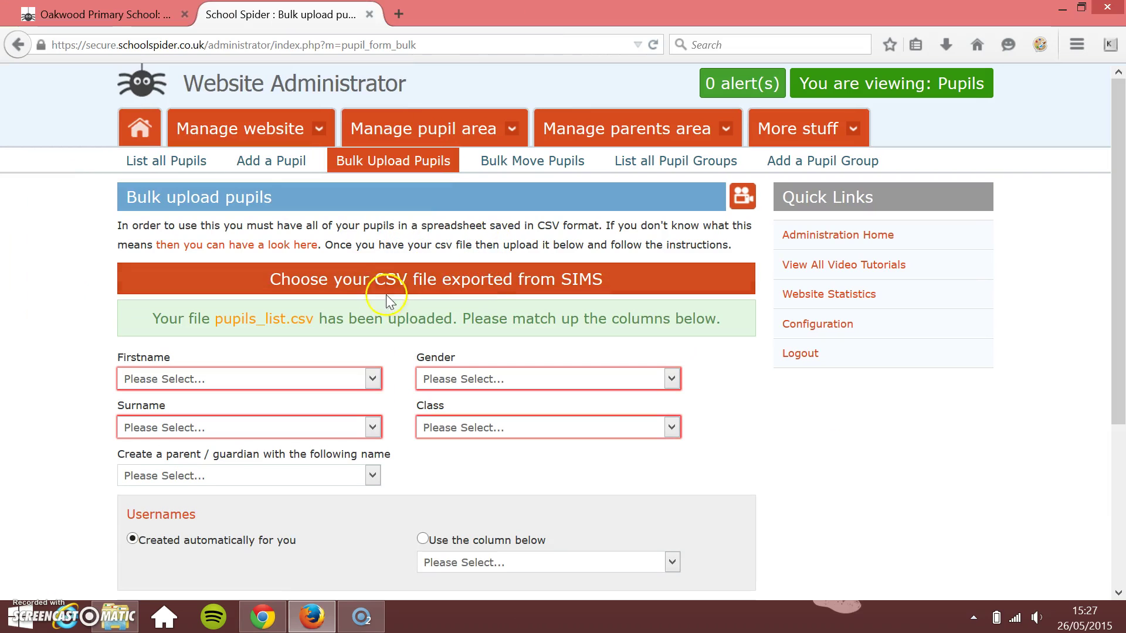
{"action": "scroll", "coordinate": [381, 275], "scroll_direction": "down", "scroll_amount": 3}
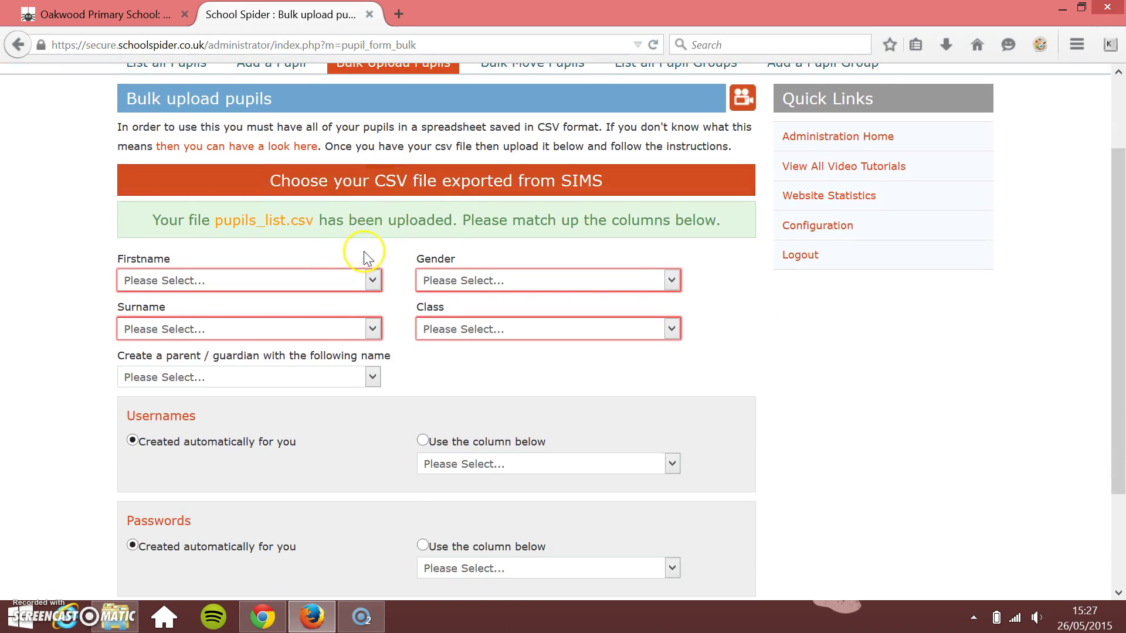
Open pupils_list in Excel from Documents > School Spider > Files For Demonstration
{"action": "mouse_move", "coordinate": [116, 627]}
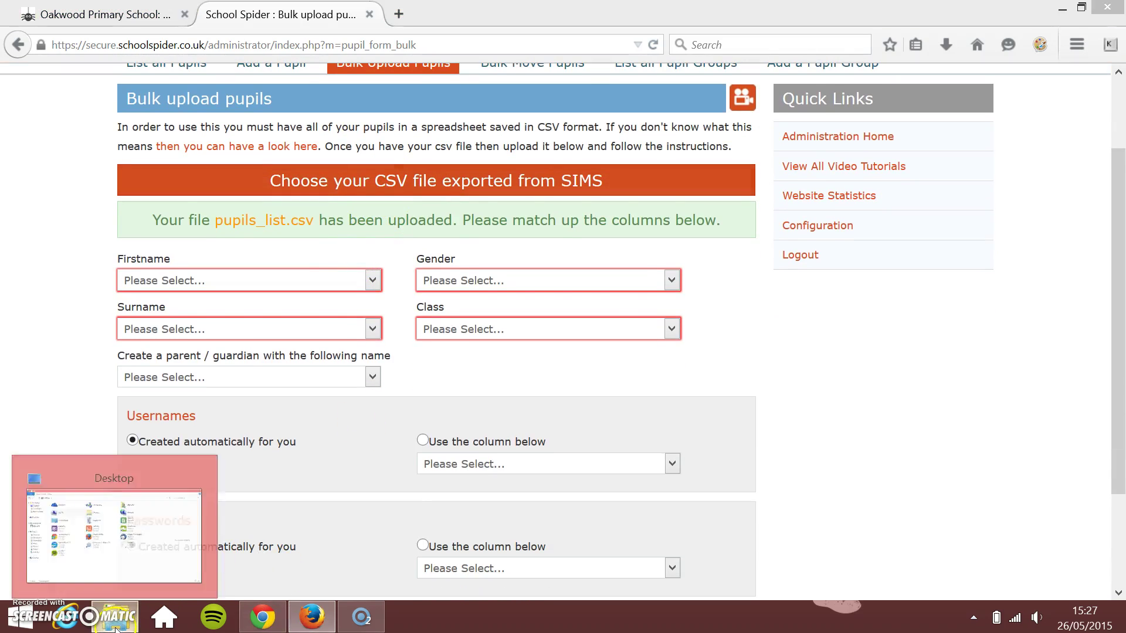
{"action": "left_click", "coordinate": [156, 565]}
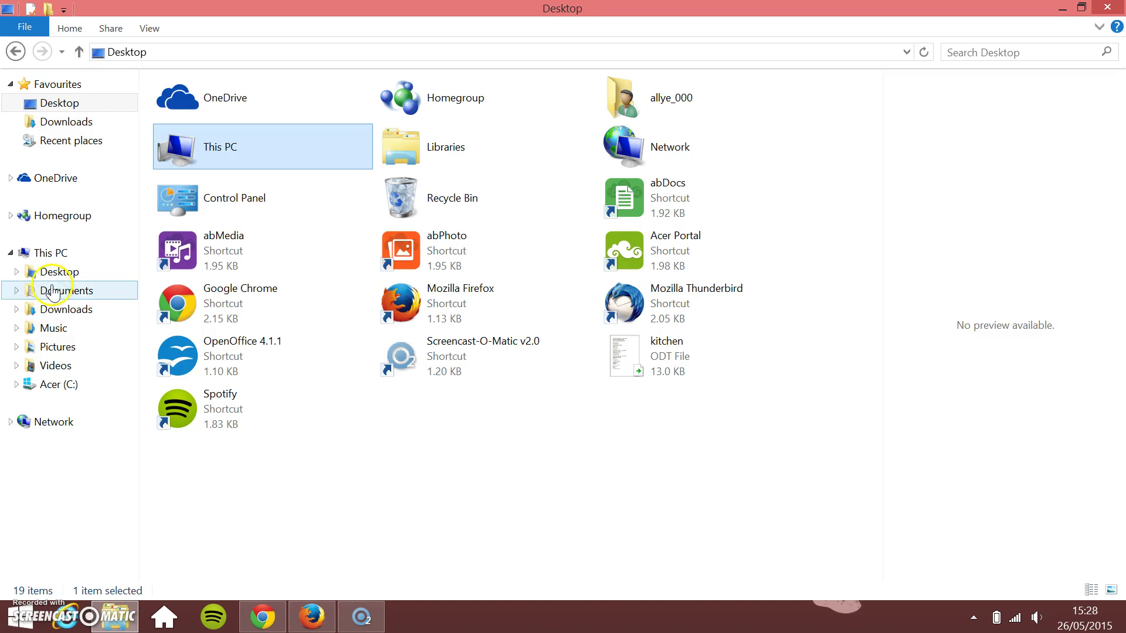
{"action": "left_click", "coordinate": [47, 290]}
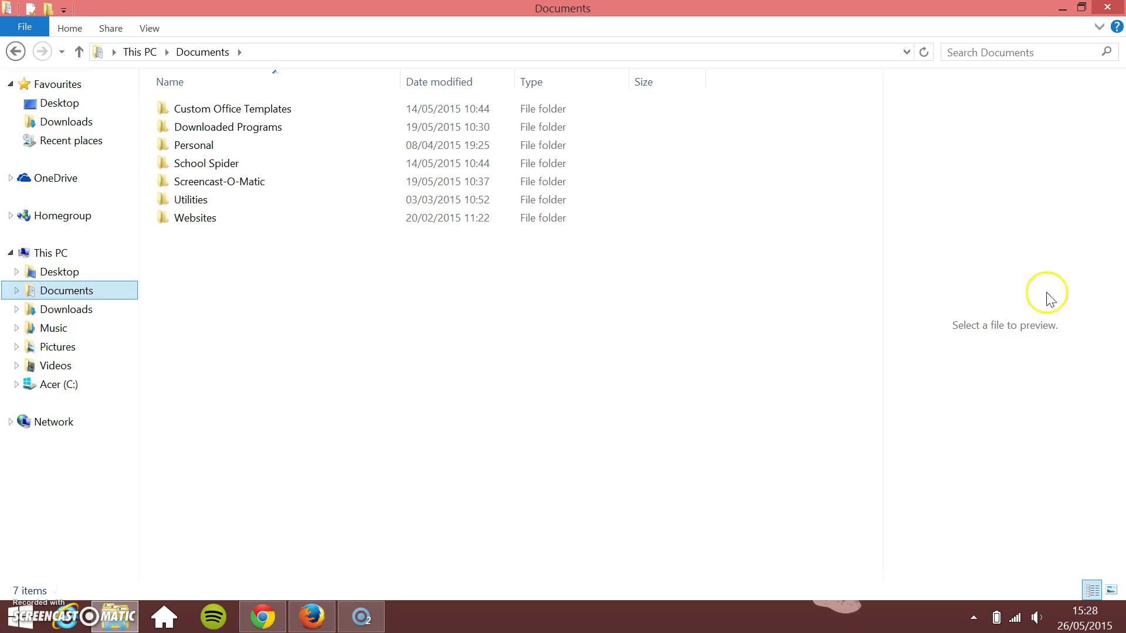
{"action": "double_click", "coordinate": [228, 165]}
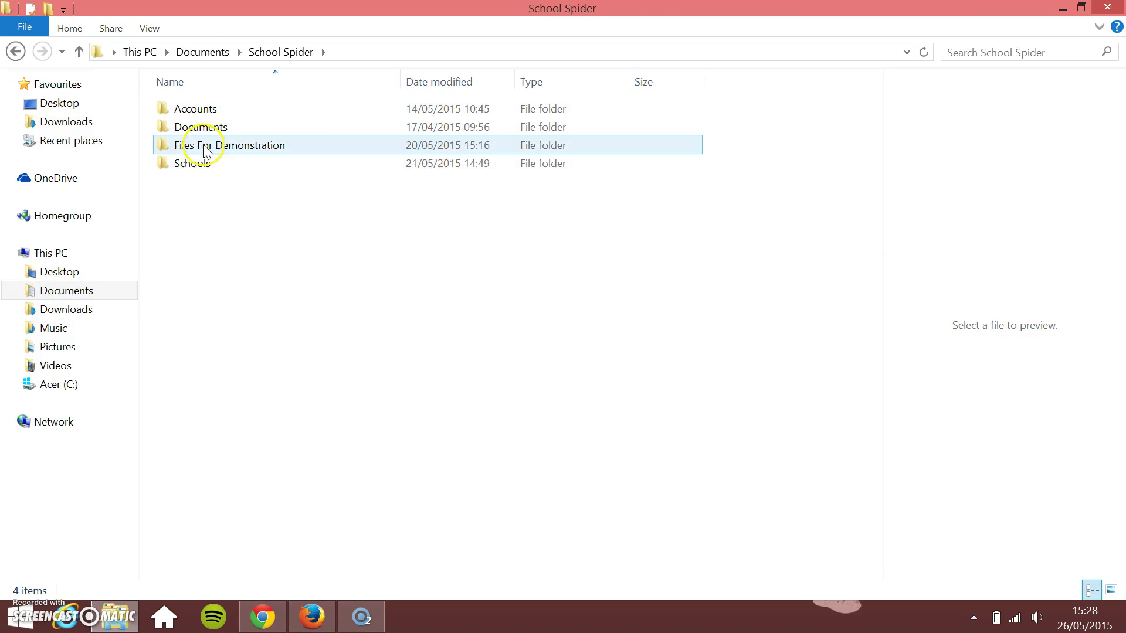
{"action": "double_click", "coordinate": [206, 146]}
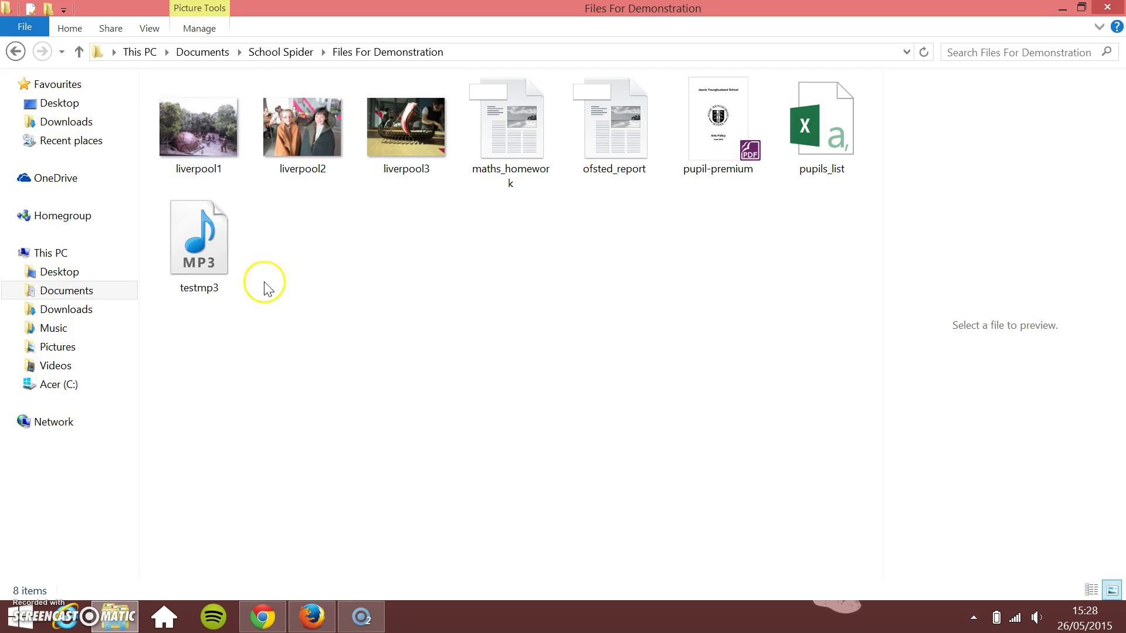
{"action": "double_click", "coordinate": [843, 100]}
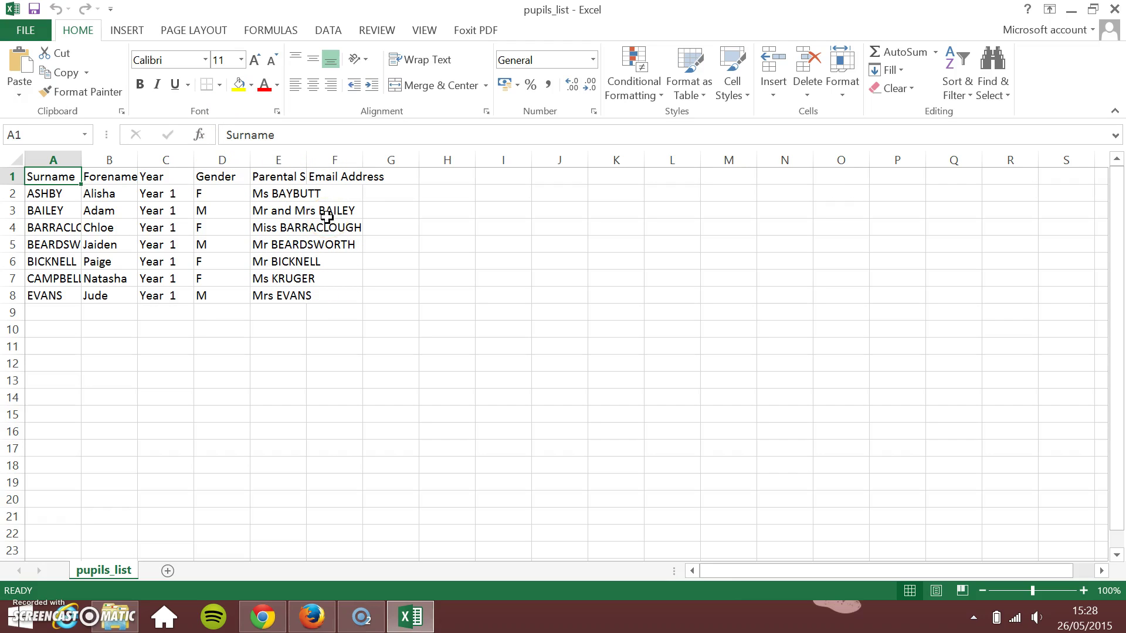
Widen column E to about 18.30 so the Parental Salutation heading shows in full
{"action": "left_click_drag", "start_coordinate": [305, 168], "coordinate": [424, 144]}
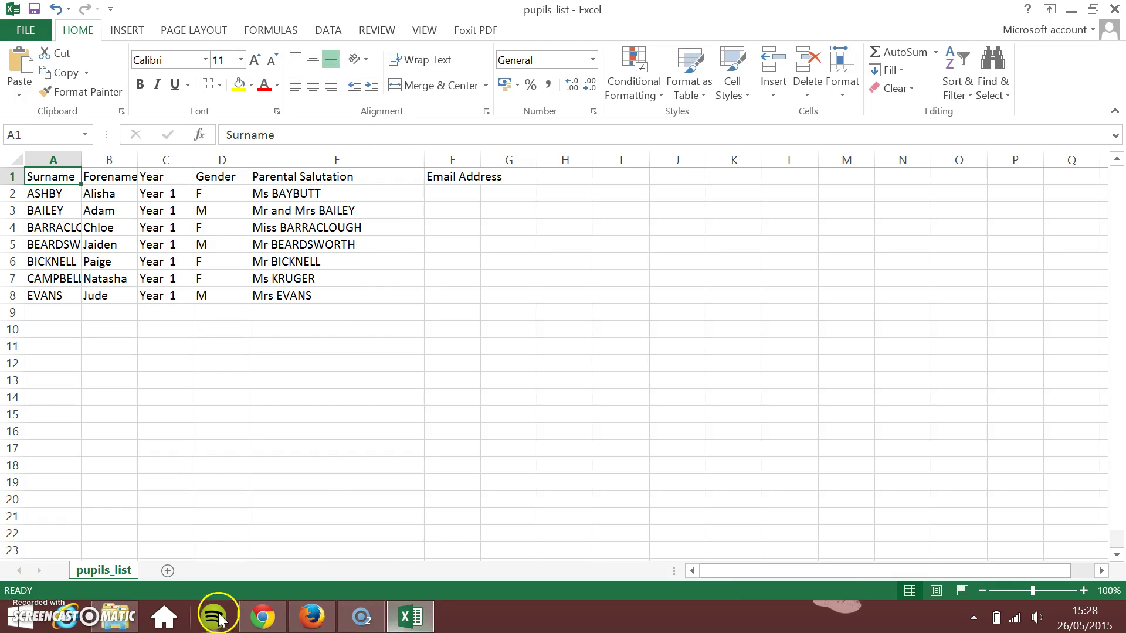
Match Firstname to Forename, Surname to Surname, Gender to Gender and Class to Year
{"action": "left_click", "coordinate": [310, 616]}
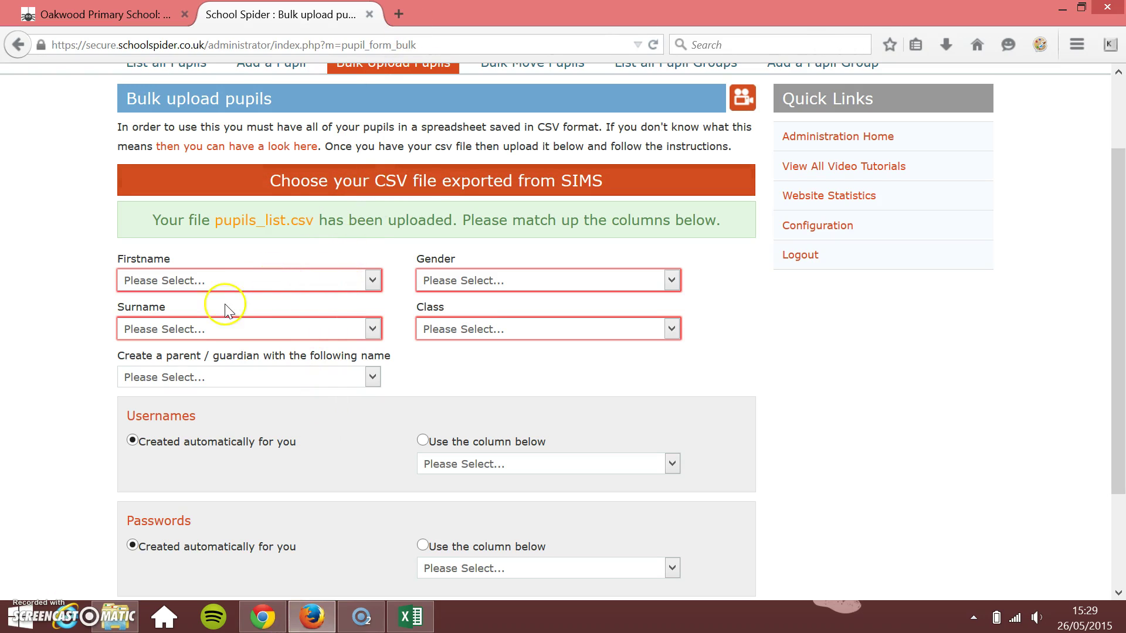
{"action": "left_click", "coordinate": [230, 281]}
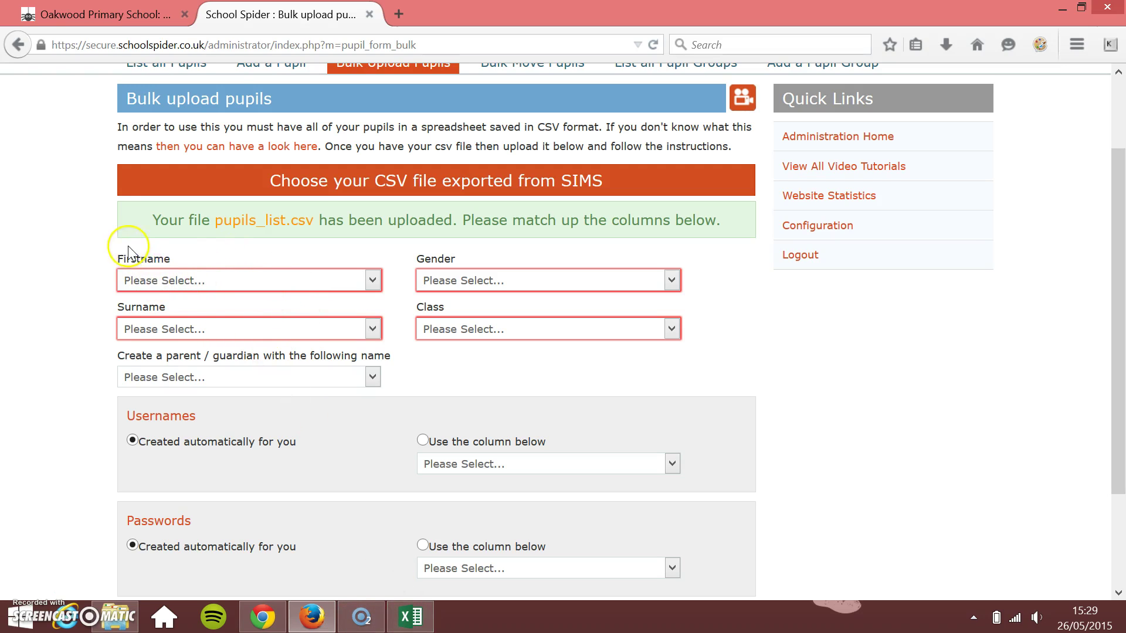
{"action": "left_click", "coordinate": [196, 280]}
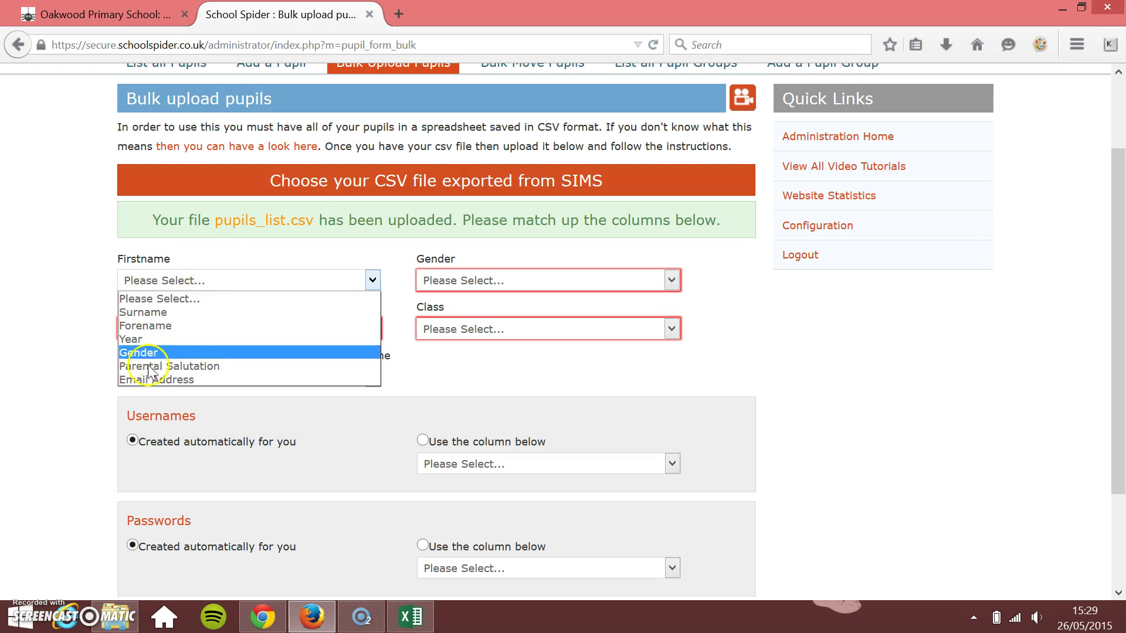
{"action": "left_click", "coordinate": [169, 327]}
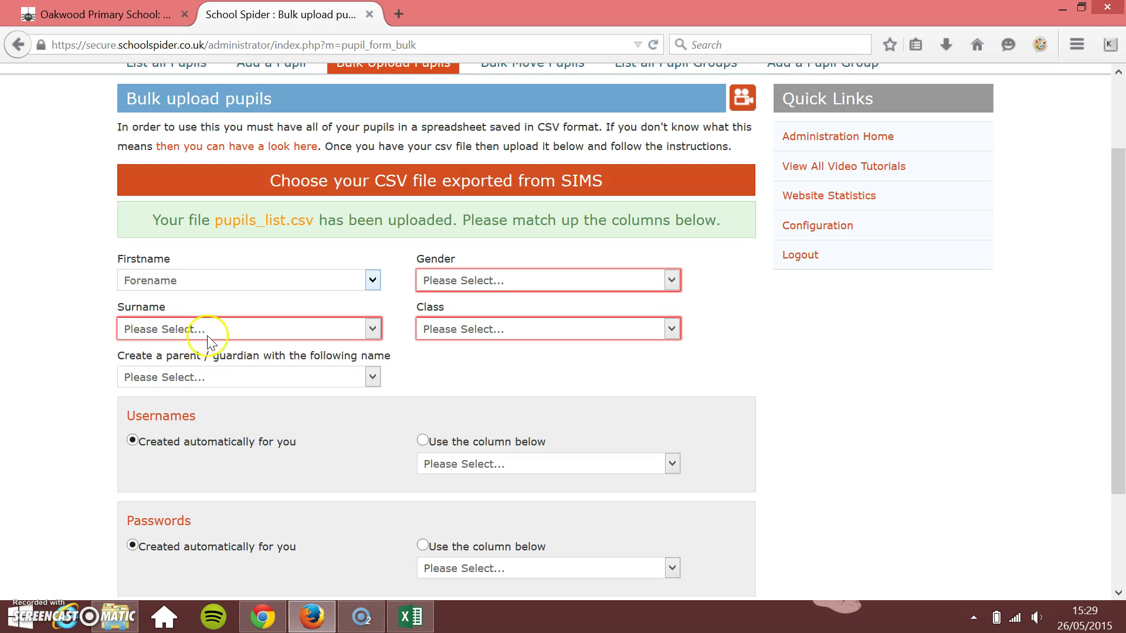
{"action": "left_click", "coordinate": [207, 330]}
{"action": "left_click", "coordinate": [188, 362]}
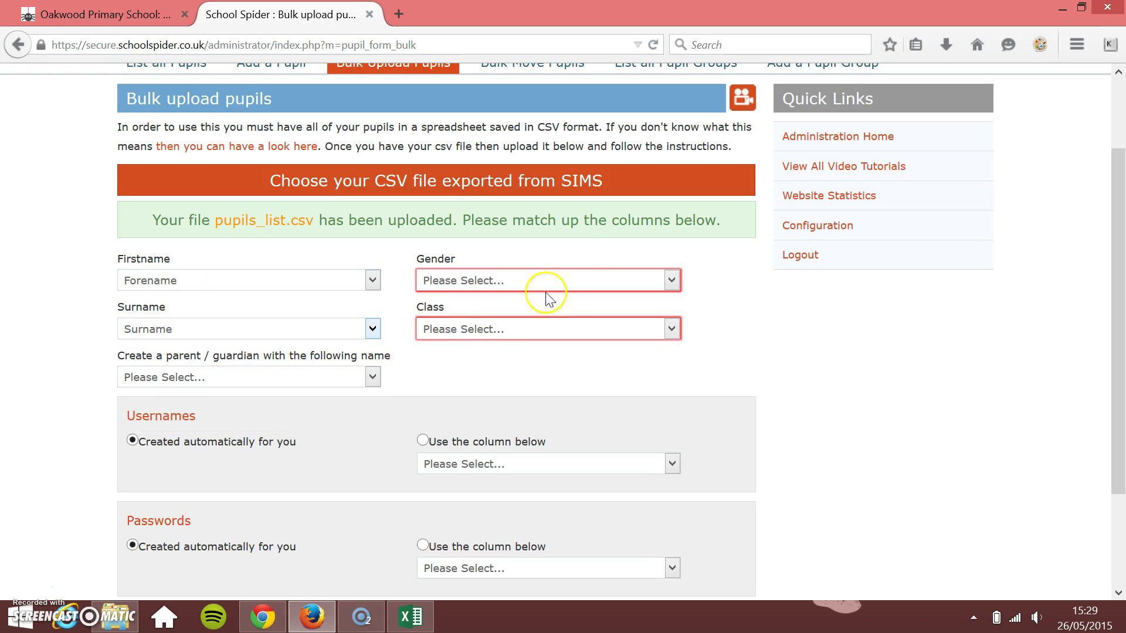
{"action": "left_click", "coordinate": [545, 269]}
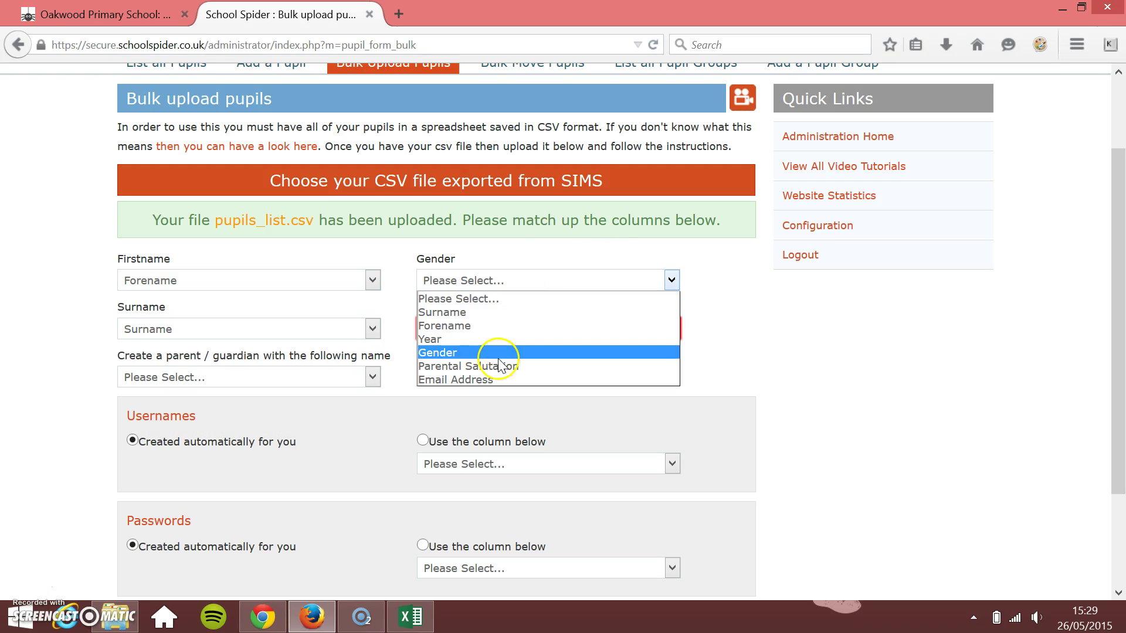
{"action": "left_click", "coordinate": [478, 352]}
{"action": "left_click", "coordinate": [501, 333]}
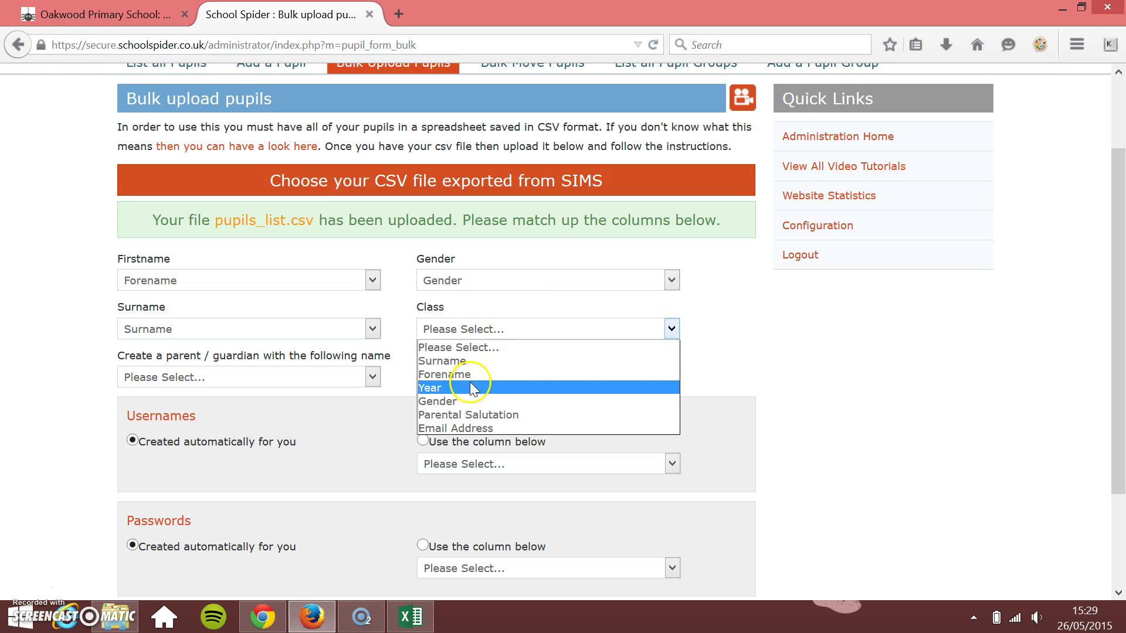
{"action": "left_click", "coordinate": [473, 389]}
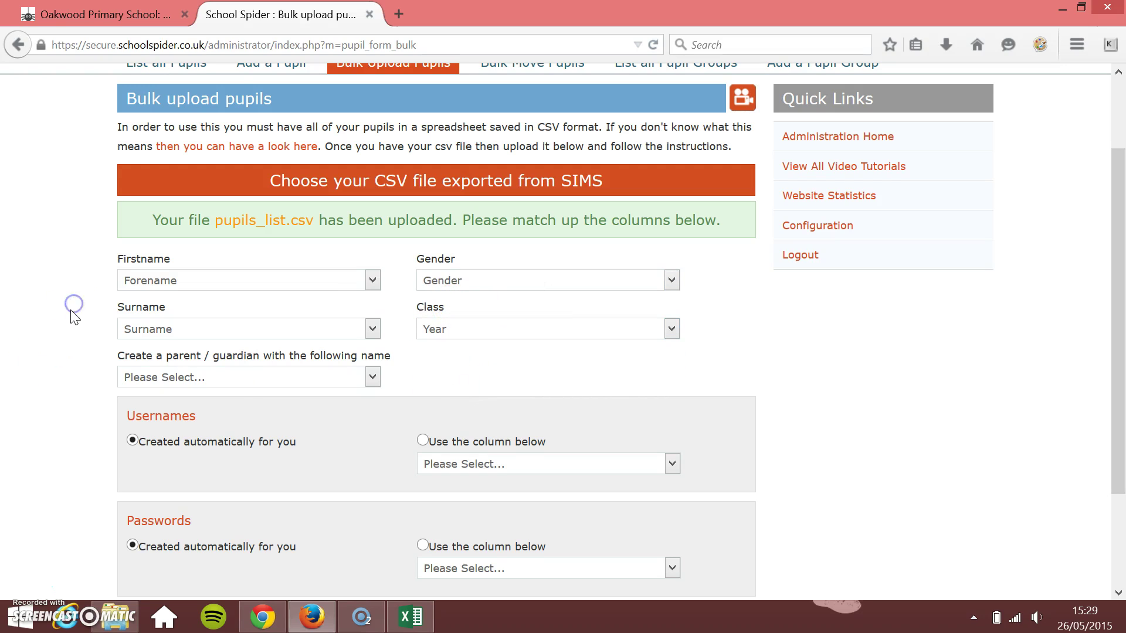
Name parent/guardian accounts from the Parental Salutation column, then bring back the pupils_list workbook
{"action": "scroll", "coordinate": [74, 316], "scroll_direction": "down", "scroll_amount": 4}
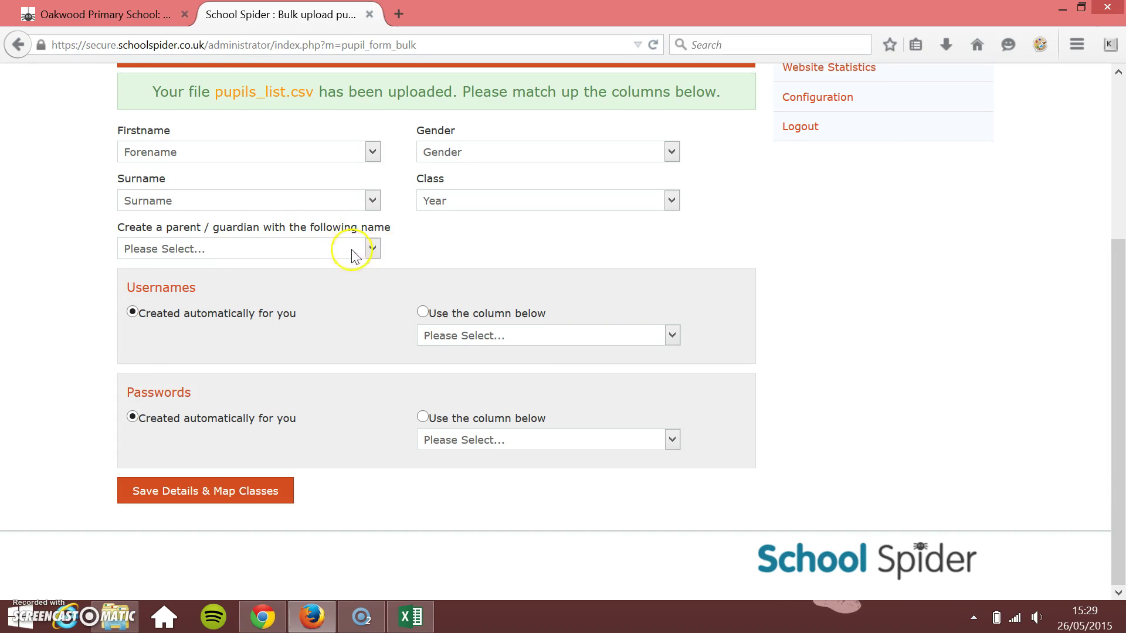
{"action": "left_click", "coordinate": [371, 250]}
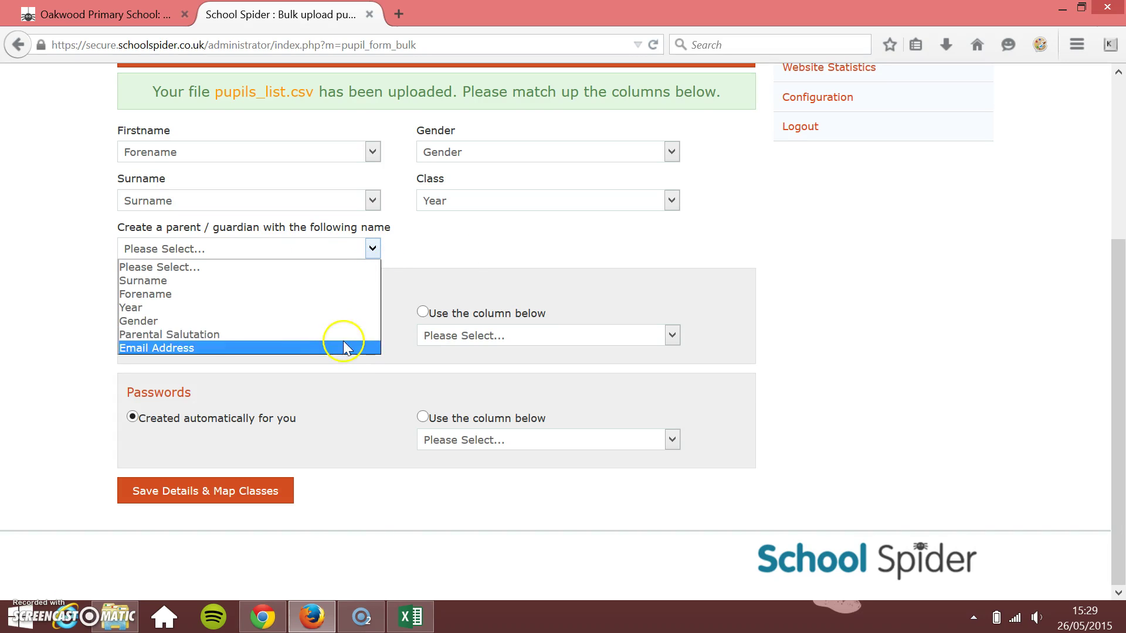
{"action": "left_click", "coordinate": [169, 339]}
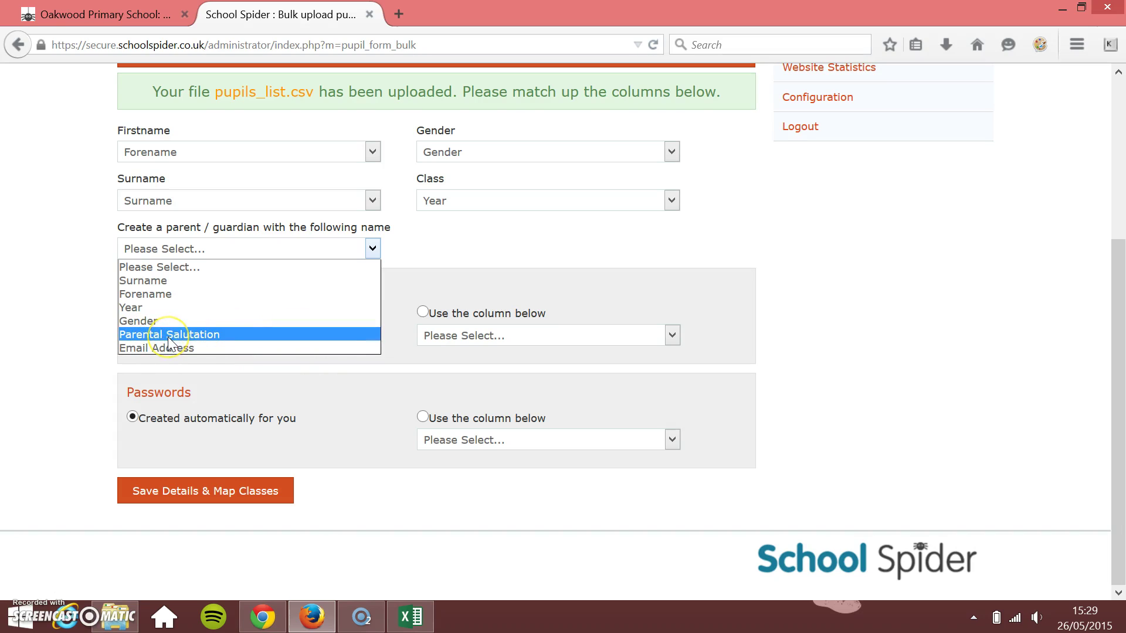
{"action": "left_click", "coordinate": [170, 337]}
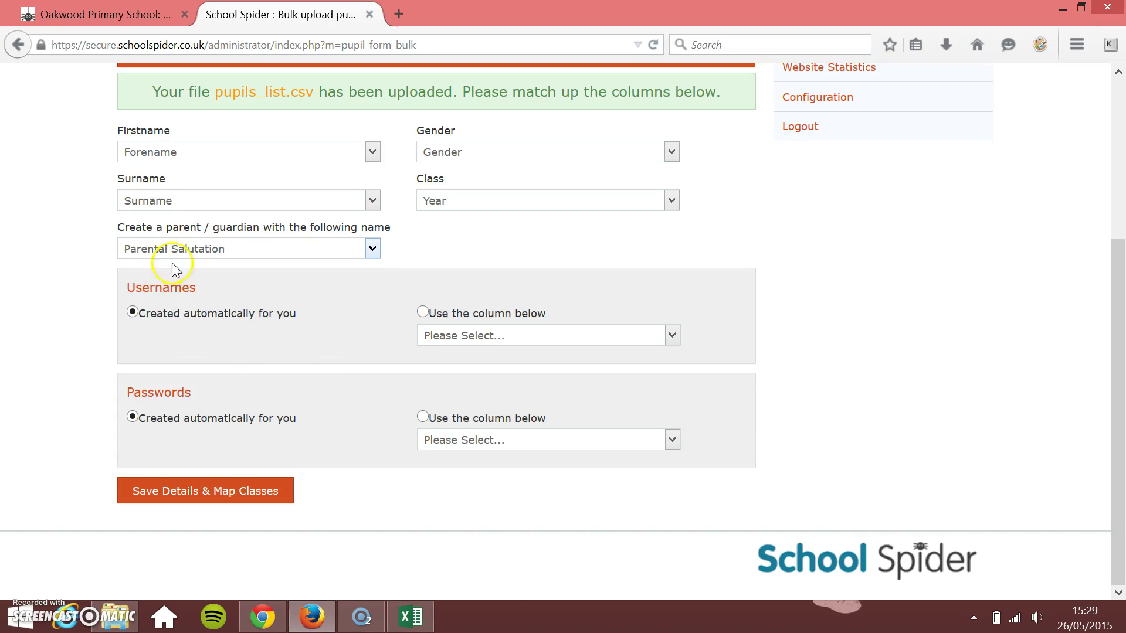
{"action": "left_click", "coordinate": [410, 617]}
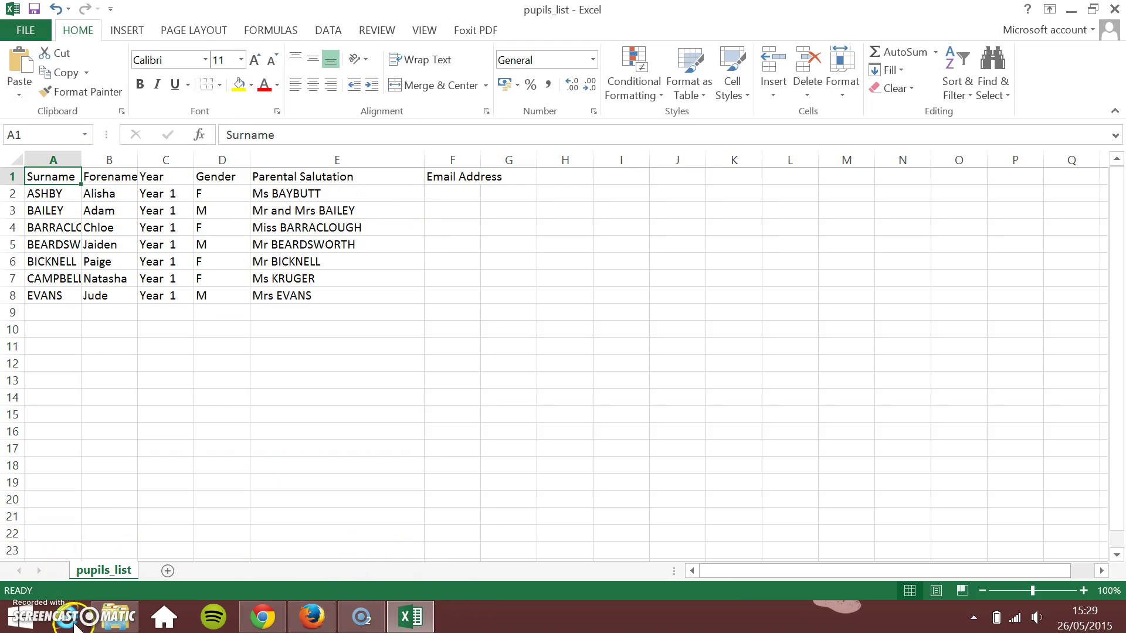
Return from Excel to the School Spider bulk upload form in Firefox
{"action": "left_click", "coordinate": [312, 617]}
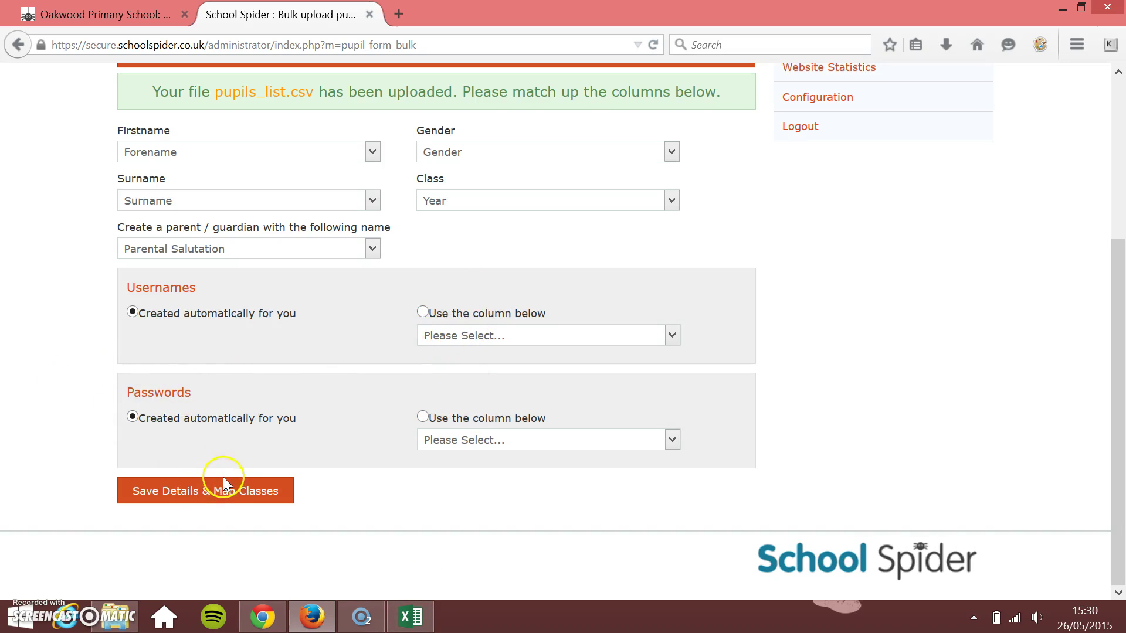
Save the column matches to reveal the Reception–Year 6 class mapping, checking pupils_list in Excel
{"action": "left_click", "coordinate": [182, 493]}
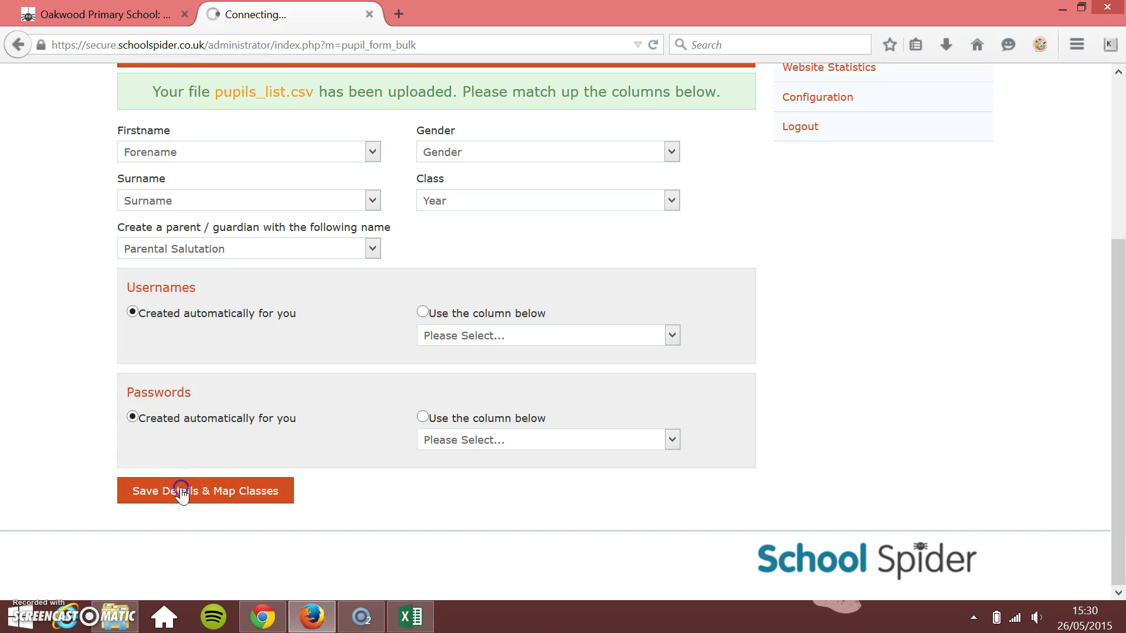
{"action": "scroll", "coordinate": [940, 481], "scroll_direction": "down", "scroll_amount": 7}
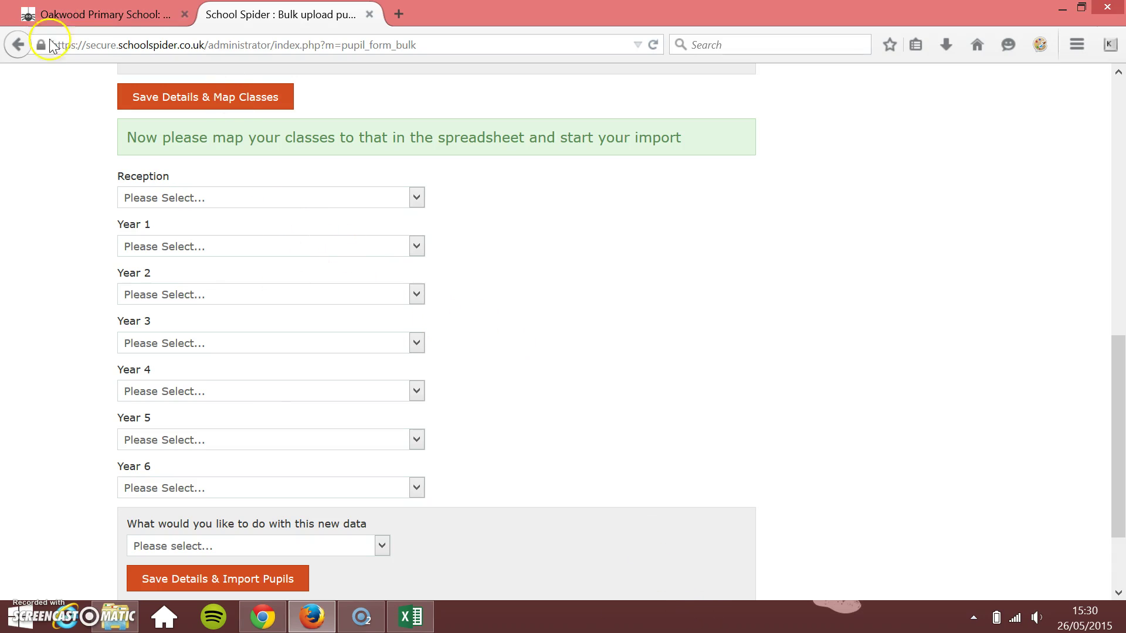
{"action": "left_click", "coordinate": [410, 616]}
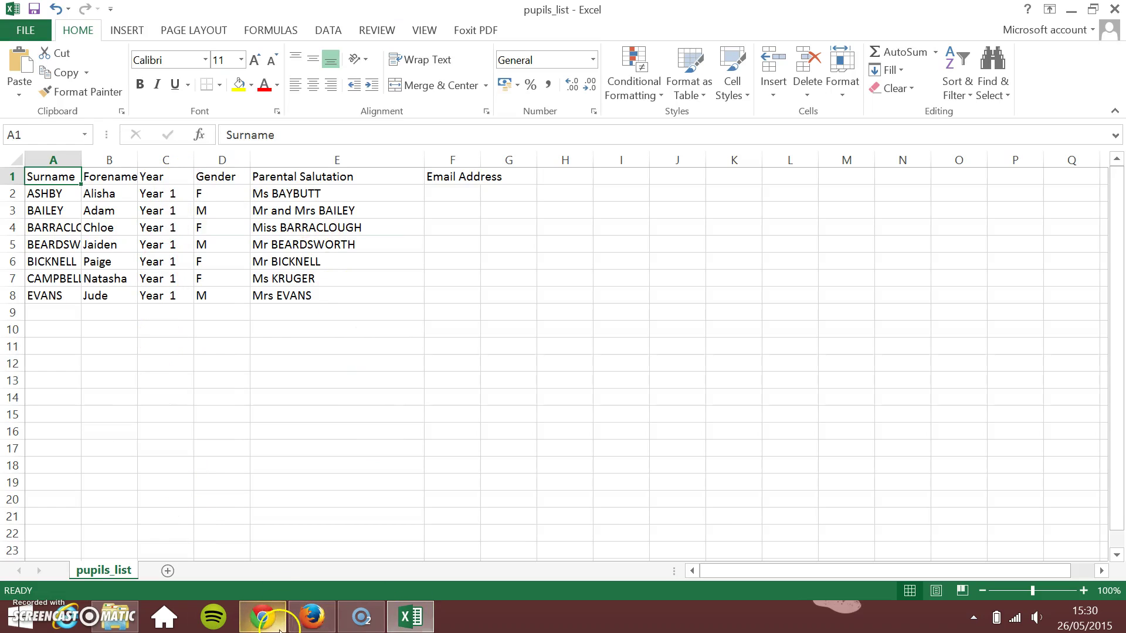
{"action": "left_click", "coordinate": [312, 615]}
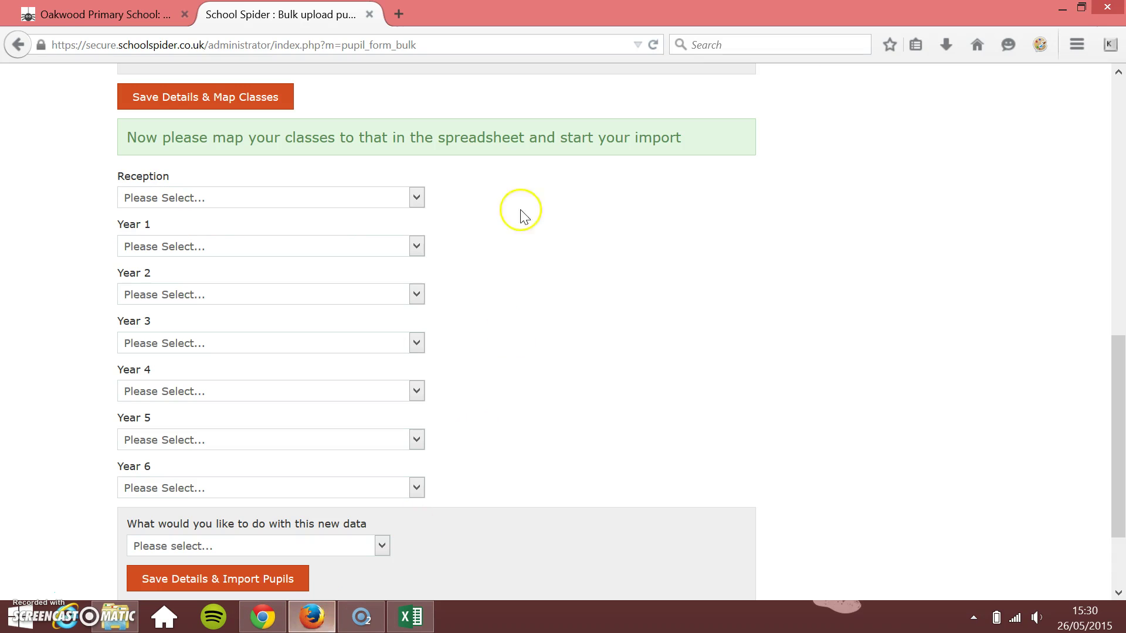
Map the Year 1 class to Year 1, leaving Reception unmapped
{"action": "left_click", "coordinate": [370, 198]}
{"action": "left_click", "coordinate": [486, 209]}
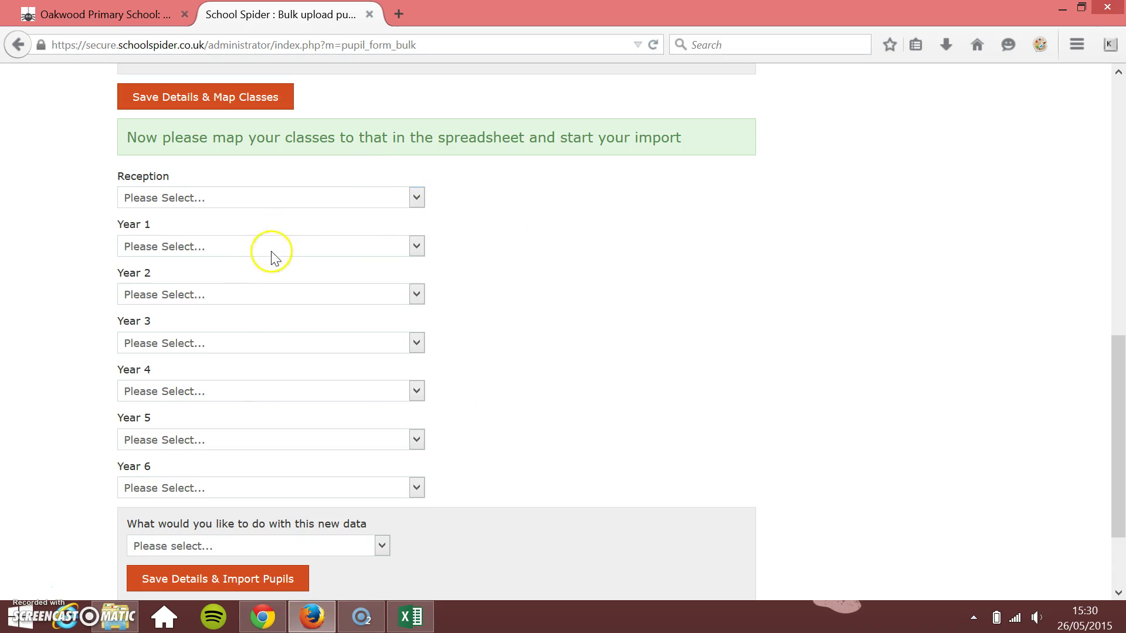
{"action": "left_click", "coordinate": [271, 252]}
{"action": "left_click", "coordinate": [270, 278]}
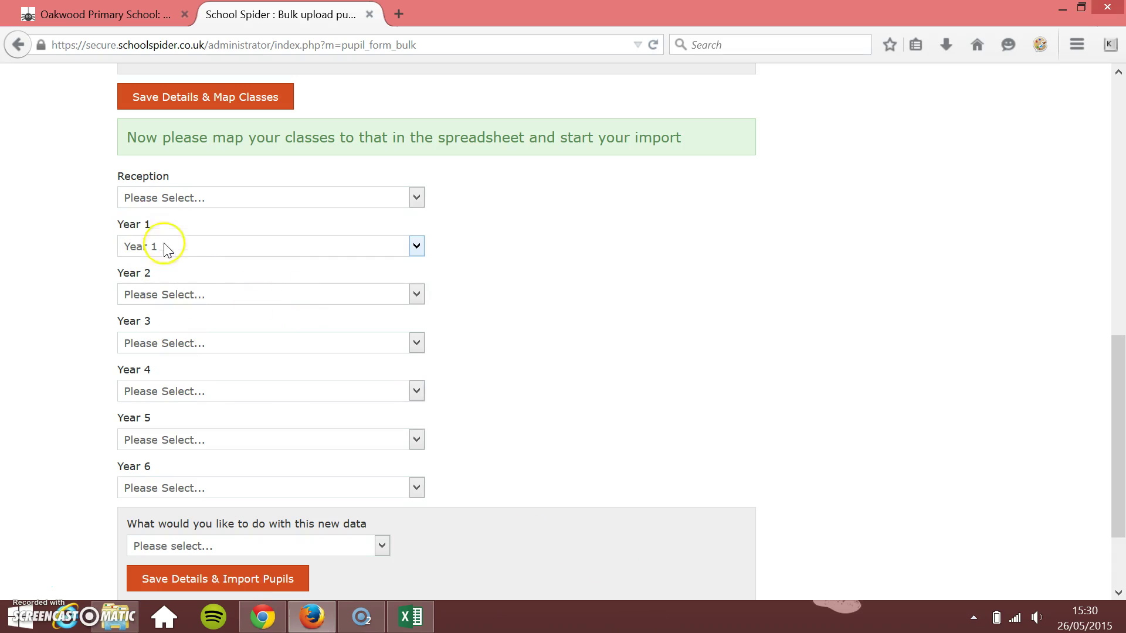
{"action": "left_click", "coordinate": [727, 376]}
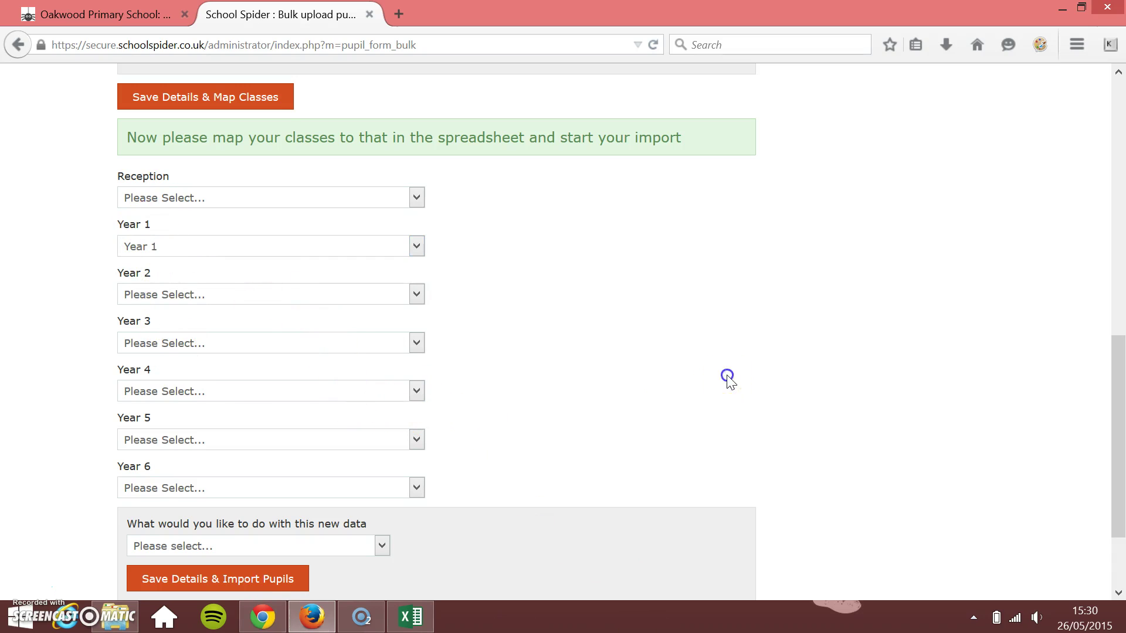
Choose 'Delete old pupils, then add these pupils' and import the seven pupils
{"action": "scroll", "coordinate": [469, 405], "scroll_direction": "down", "scroll_amount": 3}
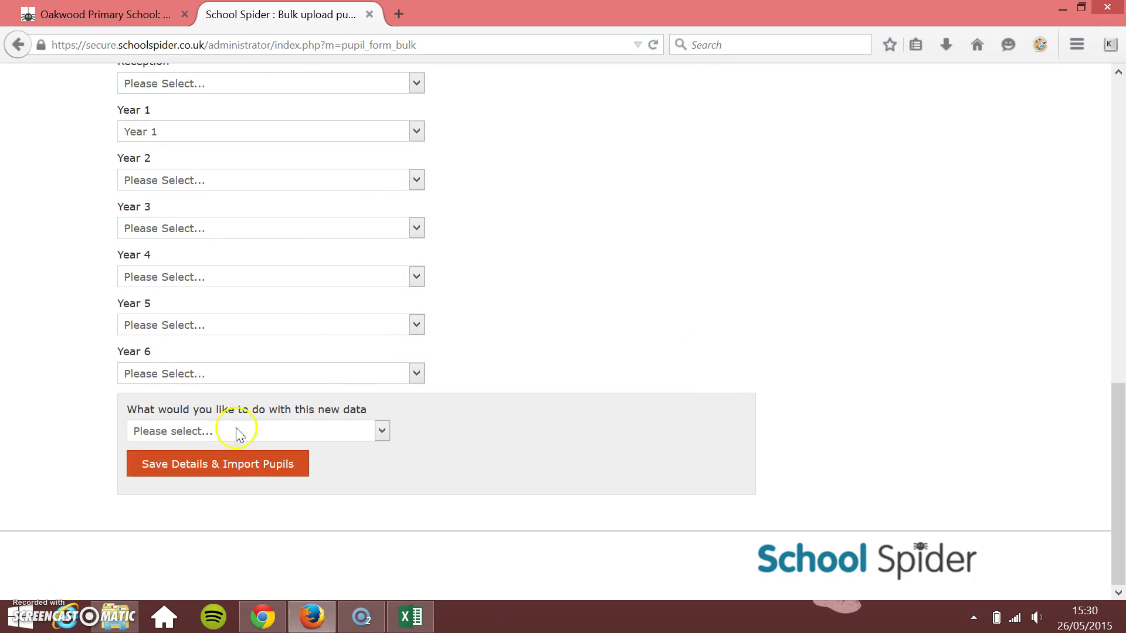
{"action": "left_click", "coordinate": [312, 430]}
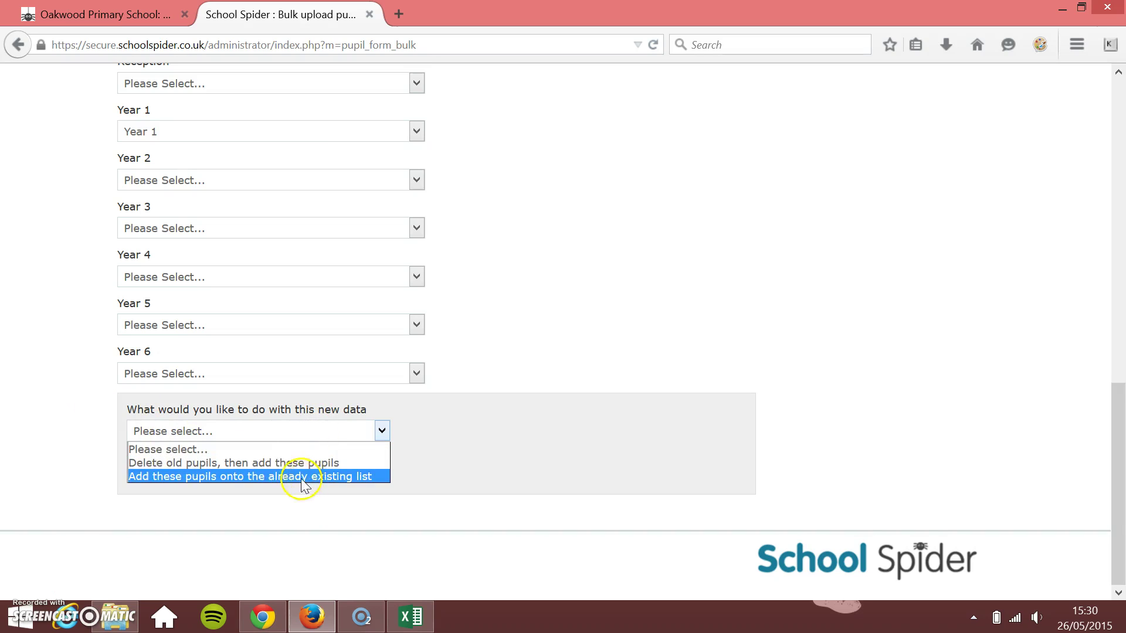
{"action": "left_click", "coordinate": [240, 464]}
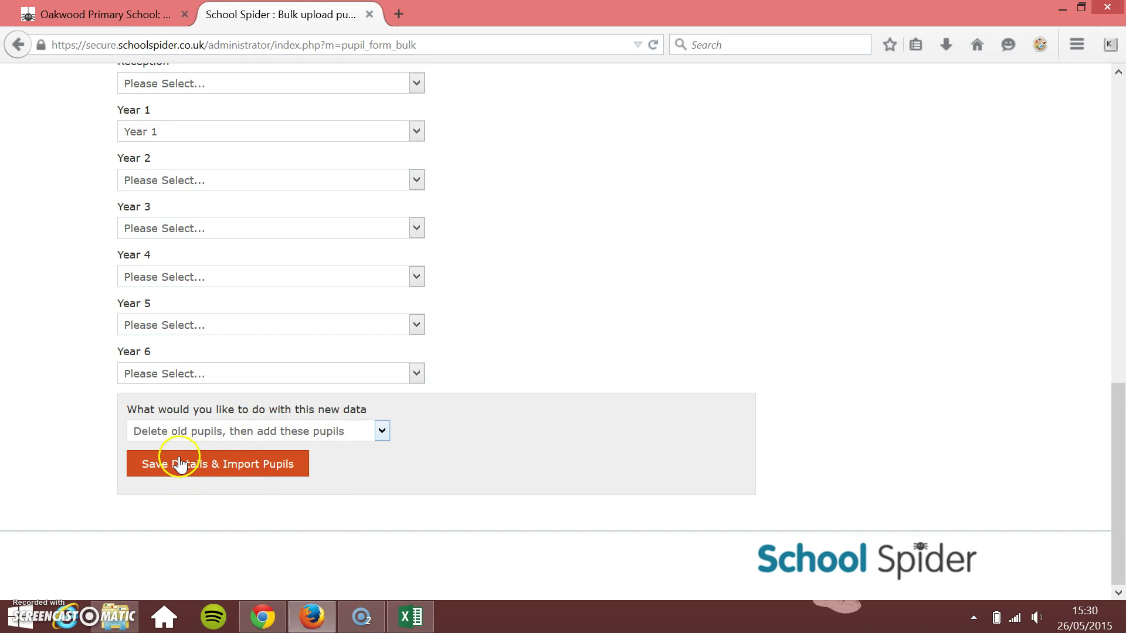
{"action": "left_click", "coordinate": [179, 463]}
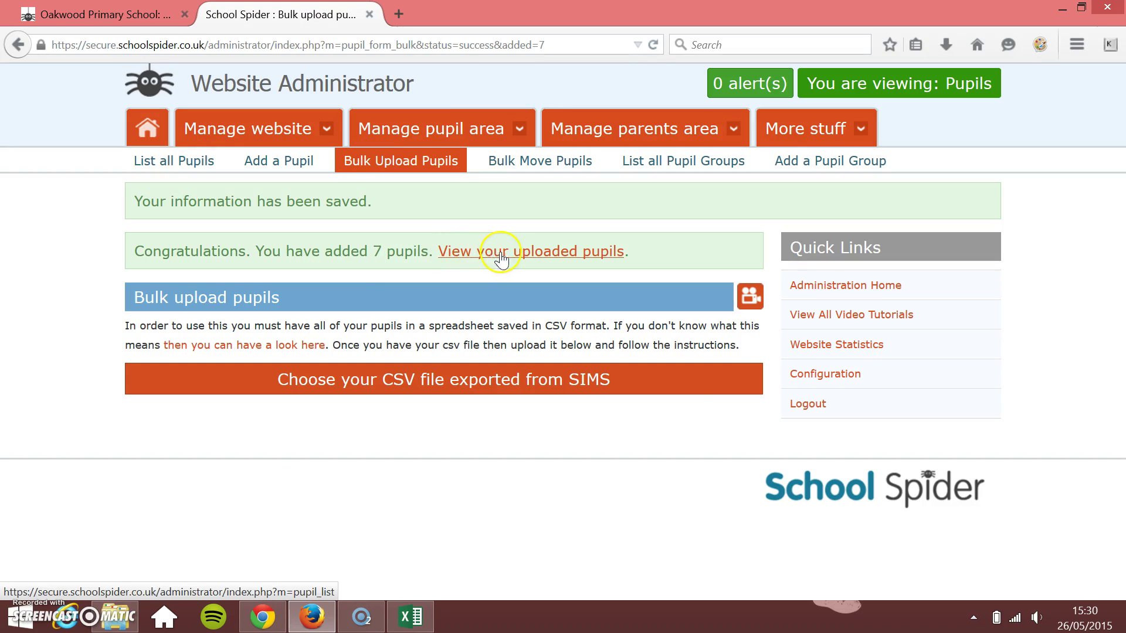
Follow 'View your uploaded pupils' to list the seven imported Year 1 (2014 - 2015) pupils
{"action": "left_click", "coordinate": [548, 253]}
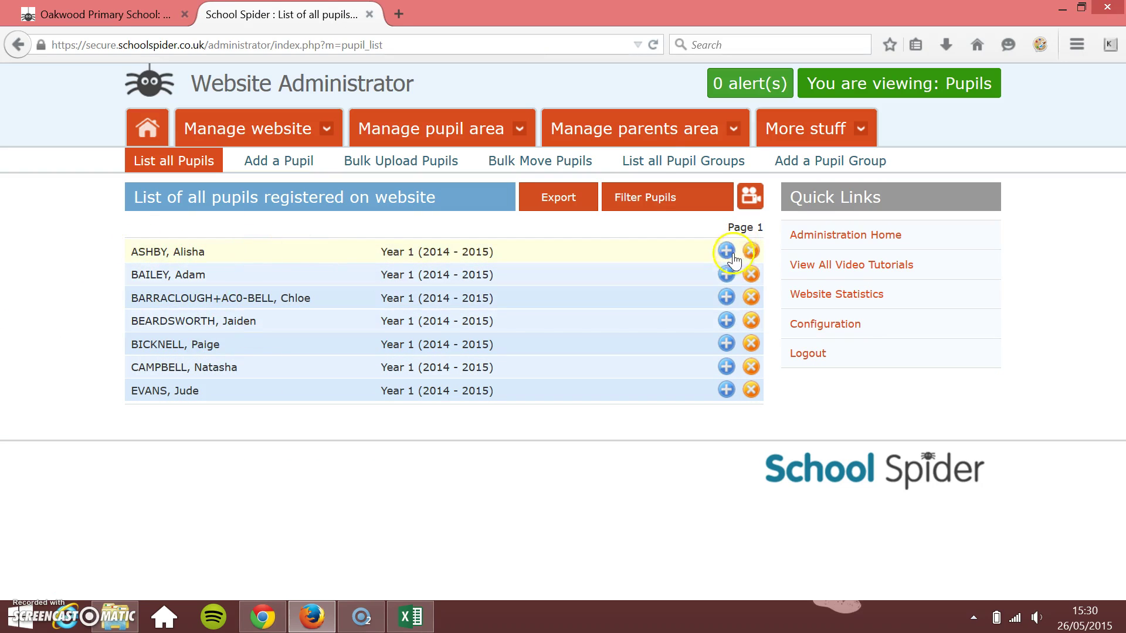
Show the parents who can log in and compare them with the pupils_list spreadsheet
{"action": "left_click", "coordinate": [734, 130]}
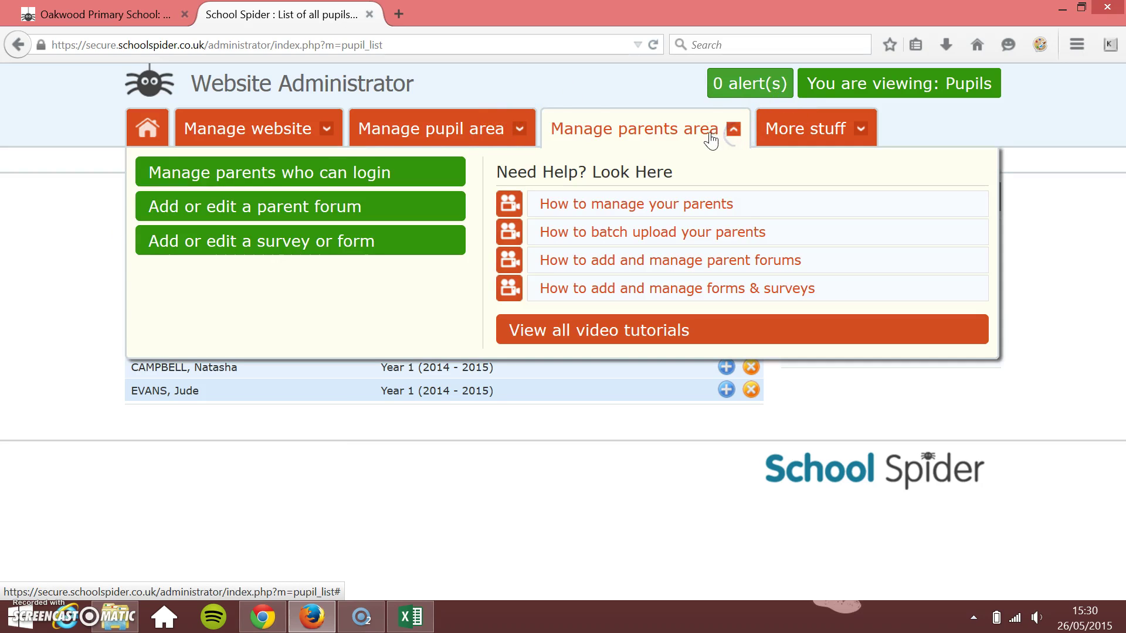
{"action": "left_click", "coordinate": [295, 174]}
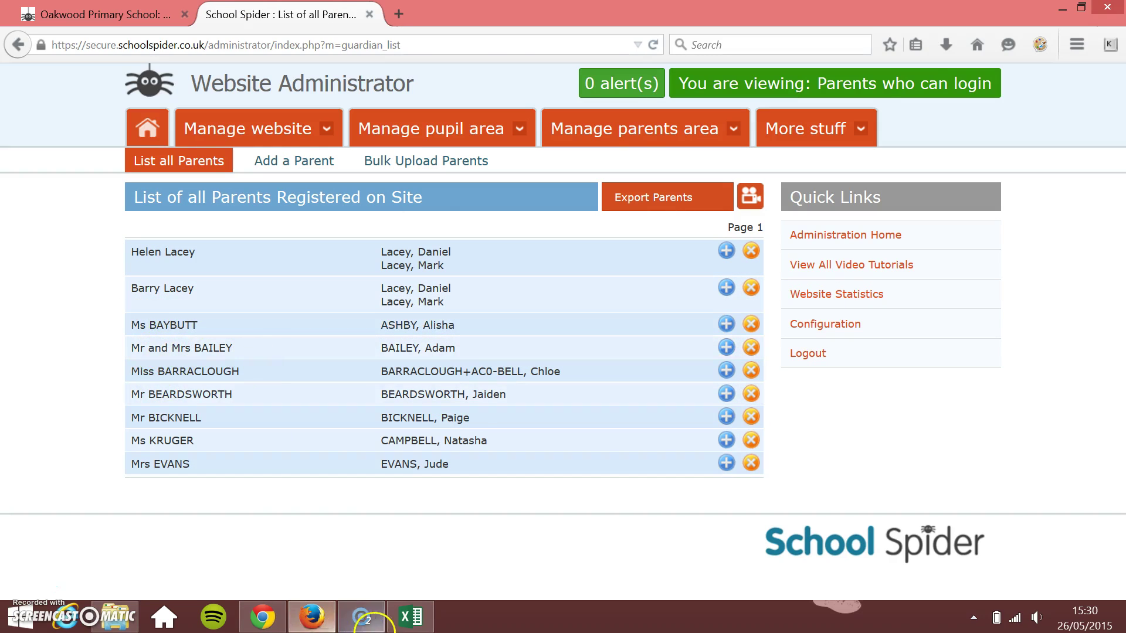
{"action": "left_click", "coordinate": [411, 617]}
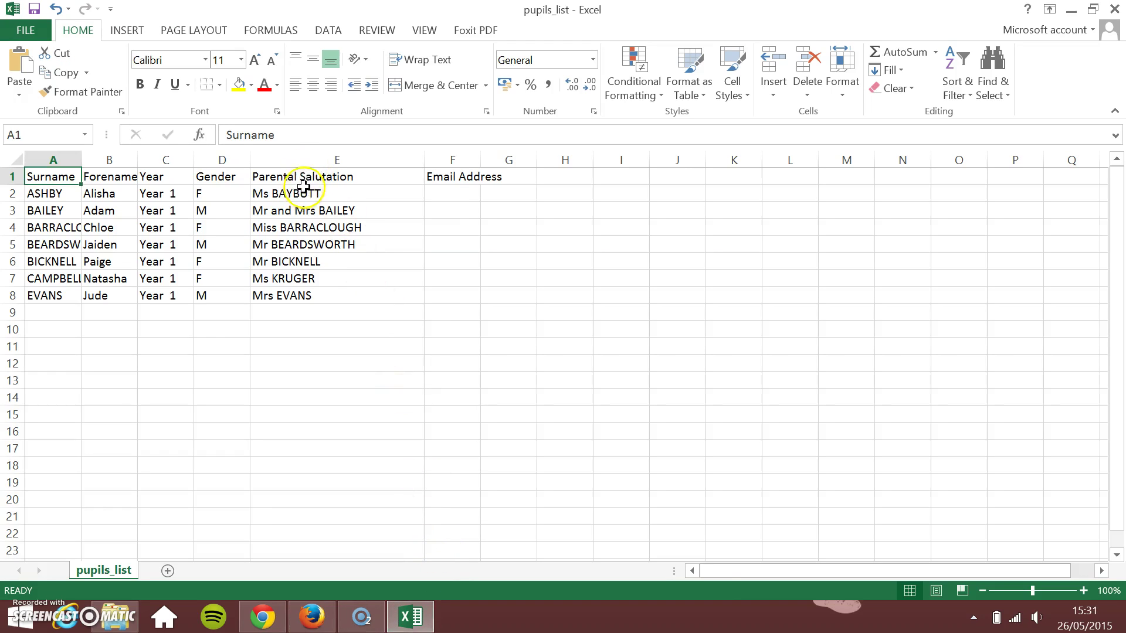
{"action": "left_click", "coordinate": [309, 619]}
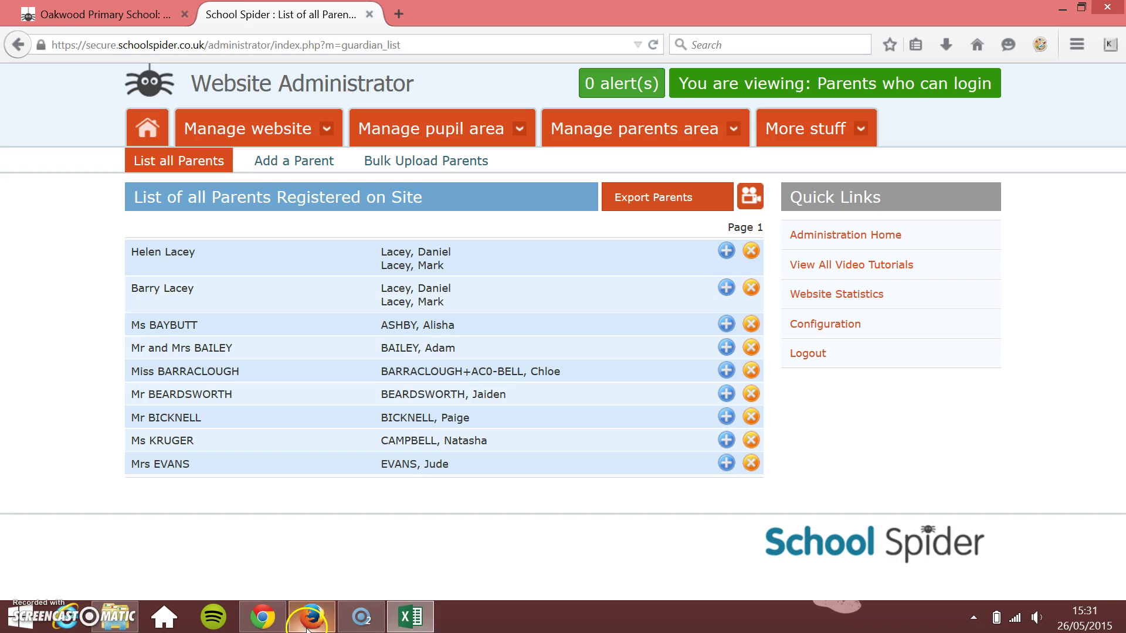
Open the list of all pupils and start a pupils.csv export, then cancel it
{"action": "mouse_move", "coordinate": [490, 130]}
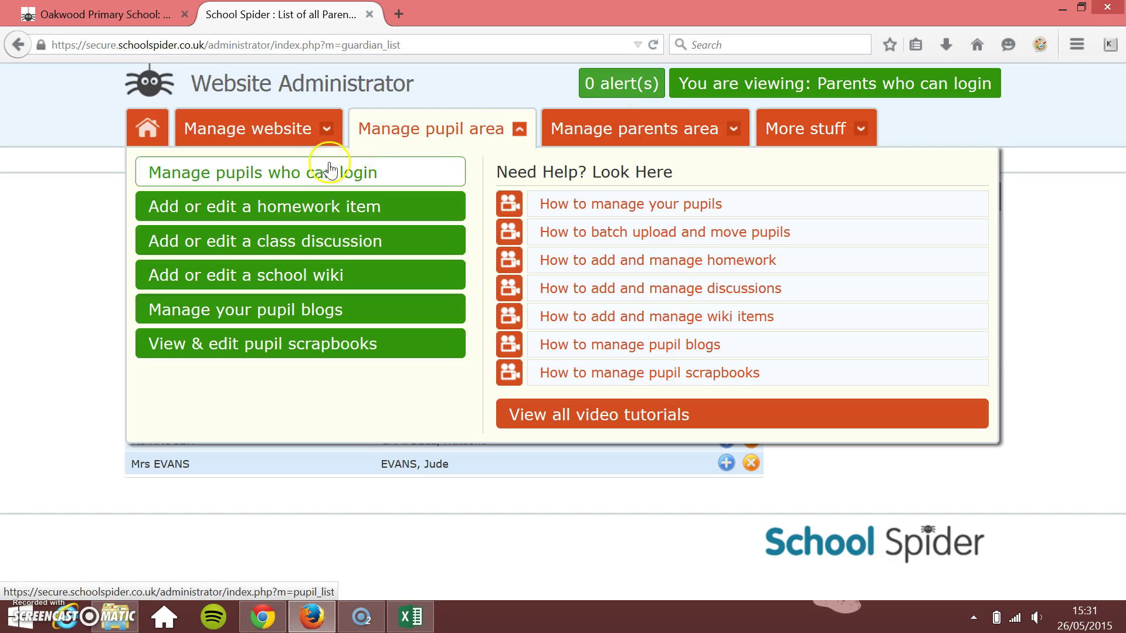
{"action": "left_click", "coordinate": [326, 170]}
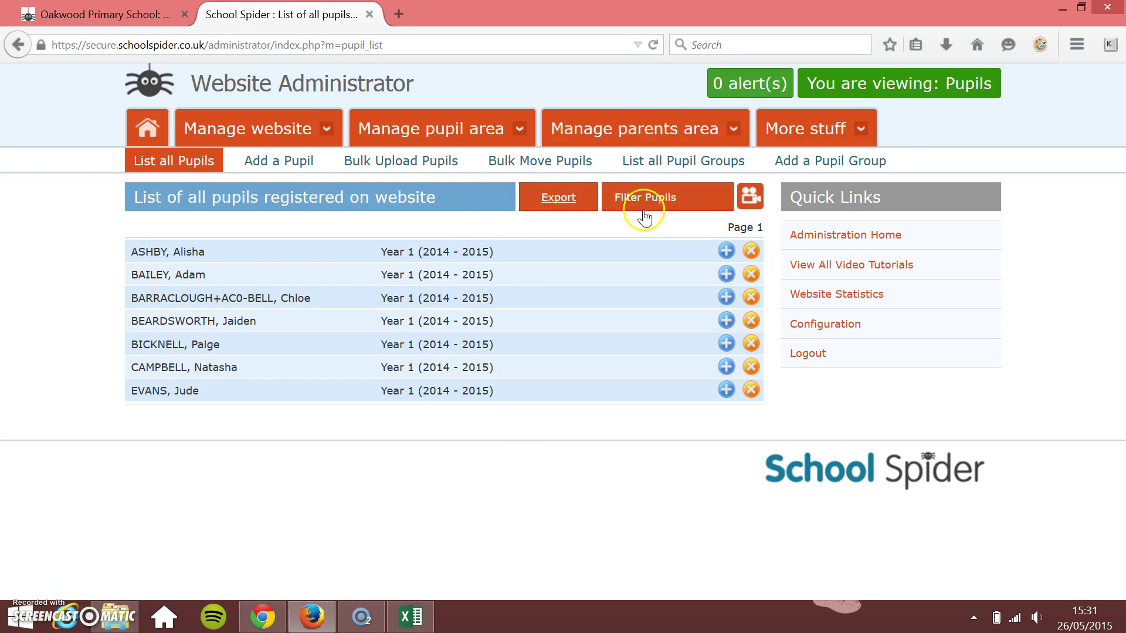
{"action": "left_click", "coordinate": [561, 200]}
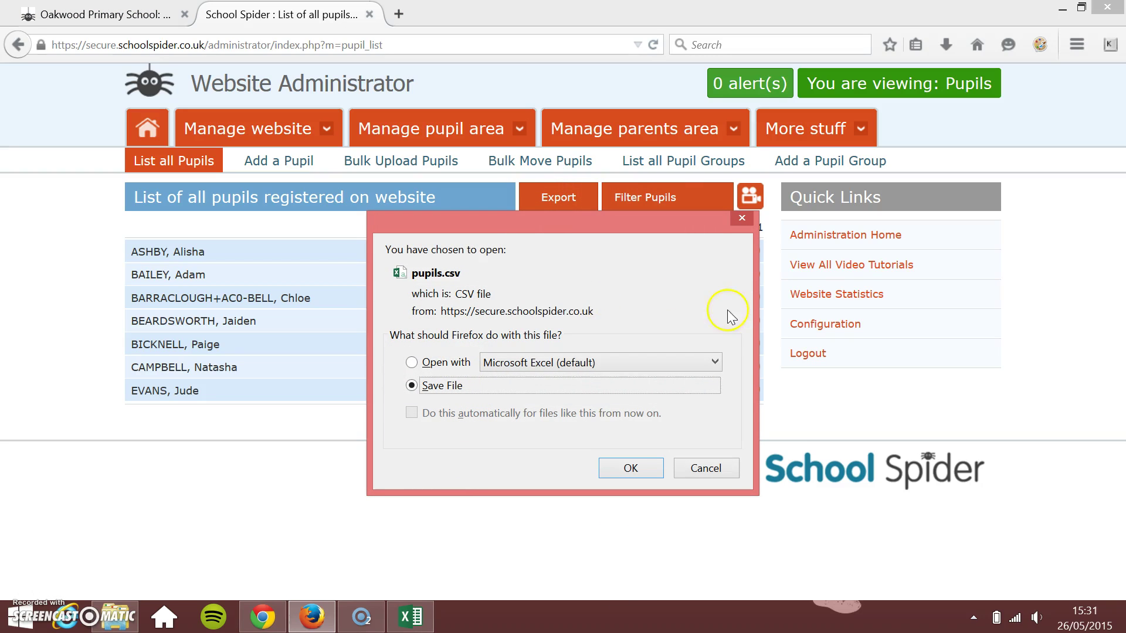
{"action": "left_click", "coordinate": [704, 469]}
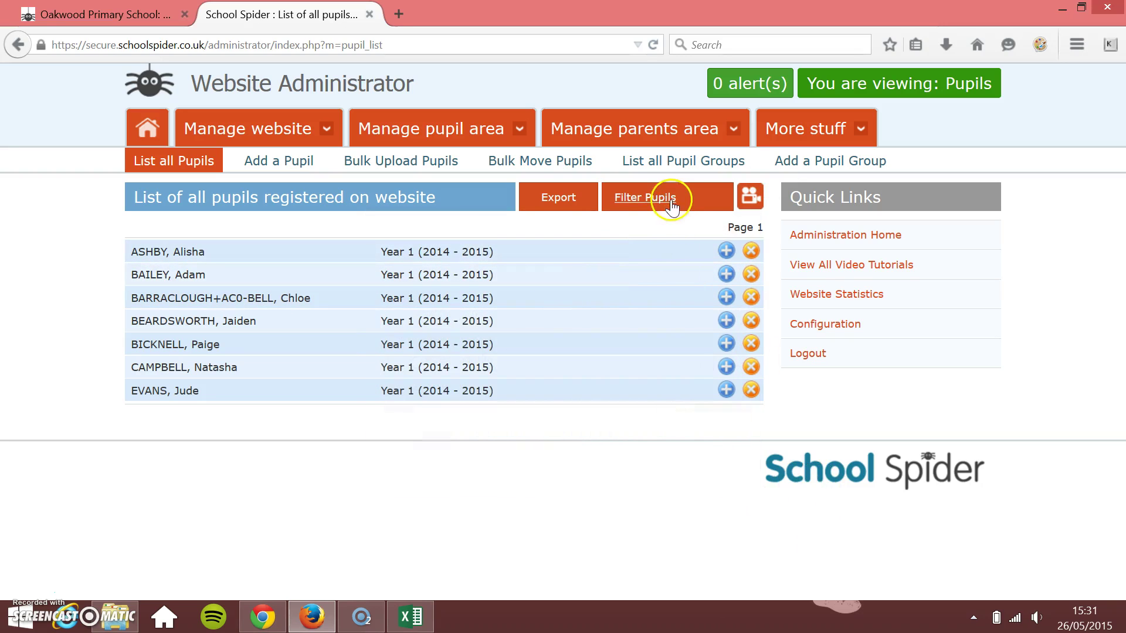
Show the class filter panel and leave the class set to Reception
{"action": "left_click", "coordinate": [661, 208]}
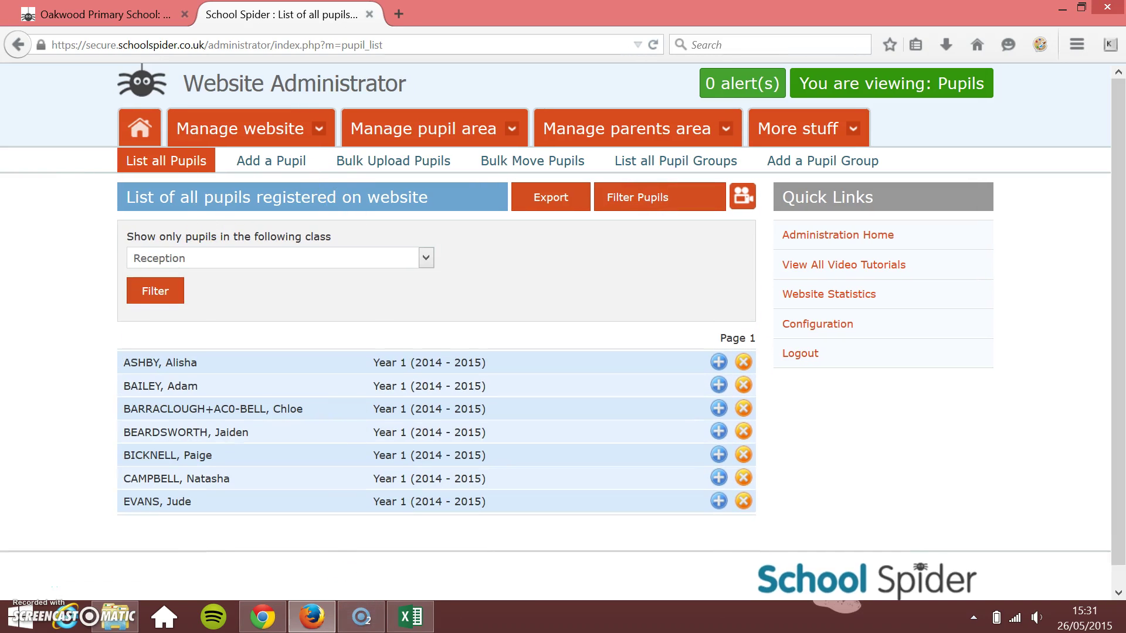
{"action": "left_click", "coordinate": [349, 259]}
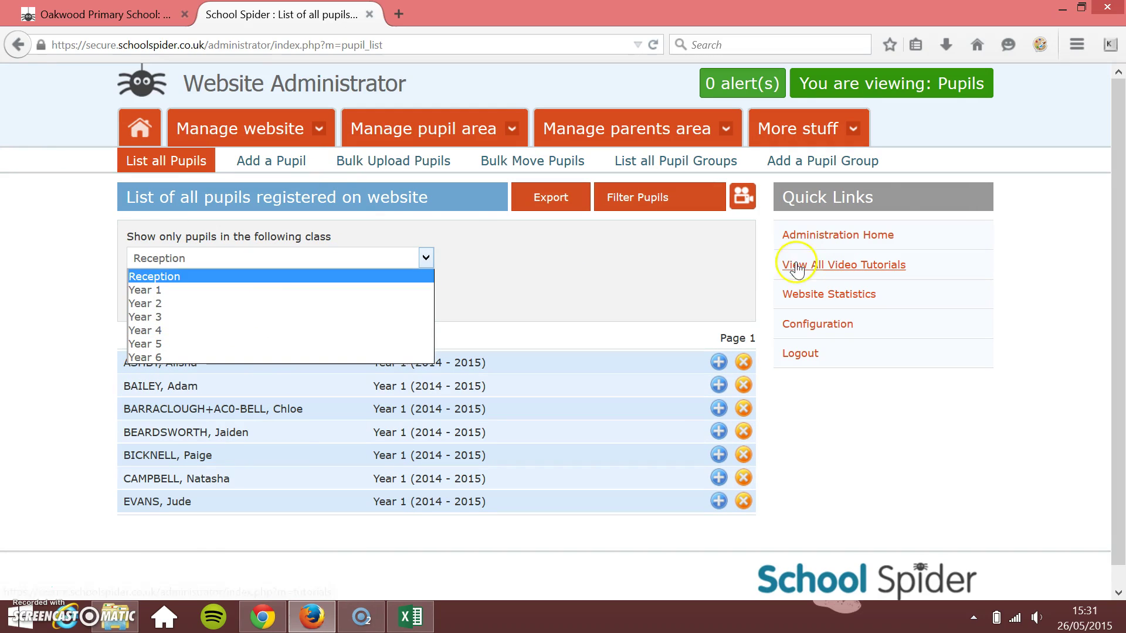
{"action": "left_click", "coordinate": [645, 223]}
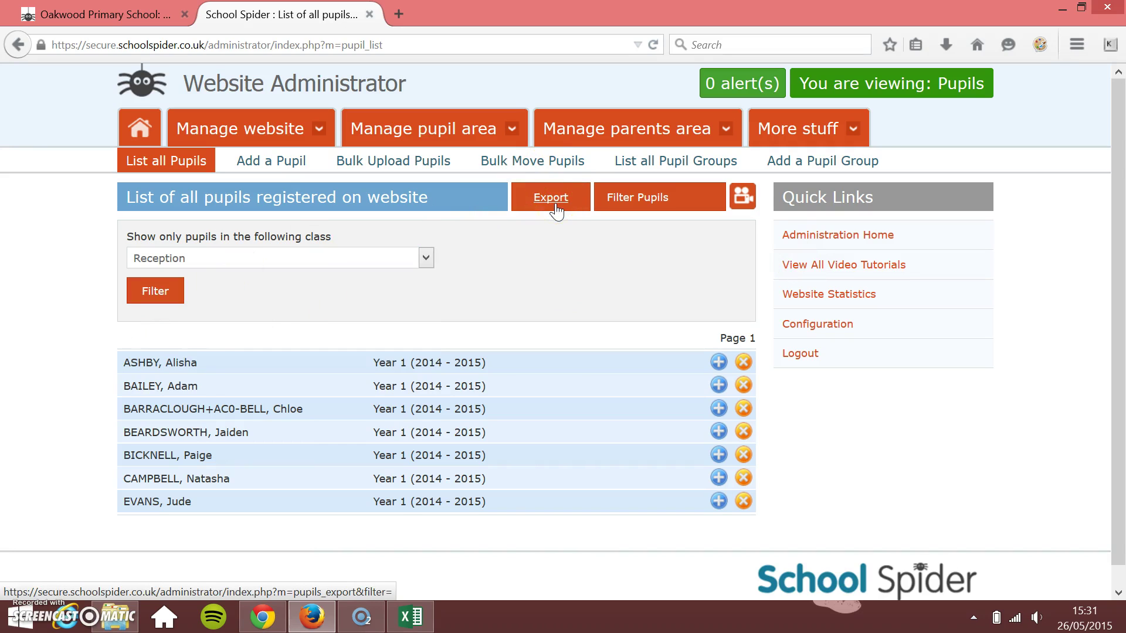
{"action": "left_click", "coordinate": [419, 174]}
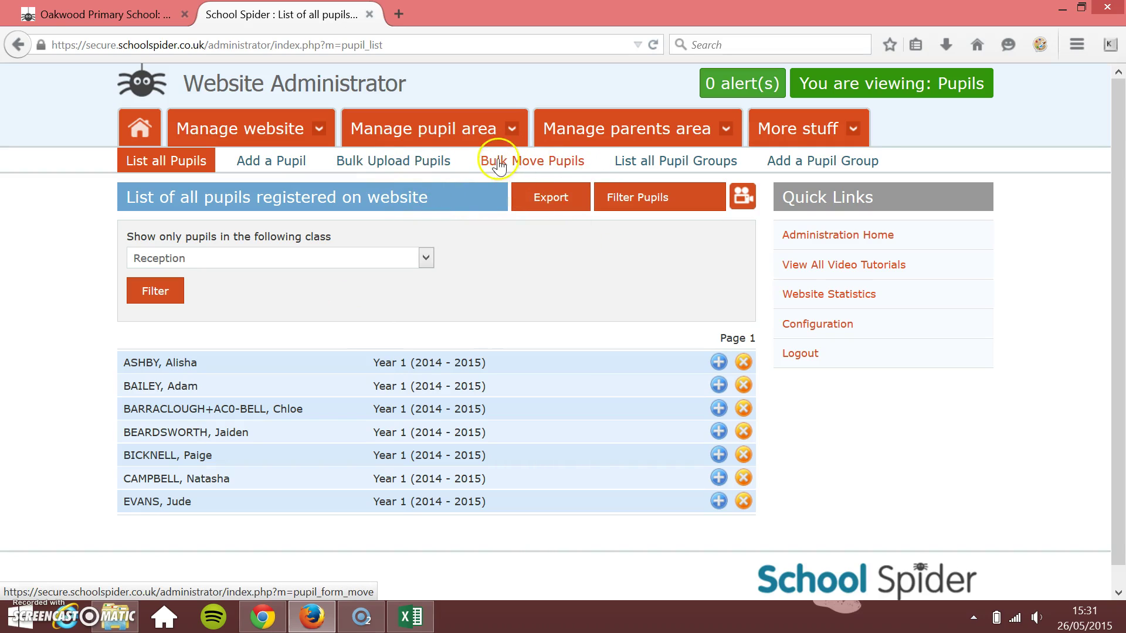
Open the Bulk Move Pupils form and scroll to its class mappings
{"action": "left_click", "coordinate": [549, 169]}
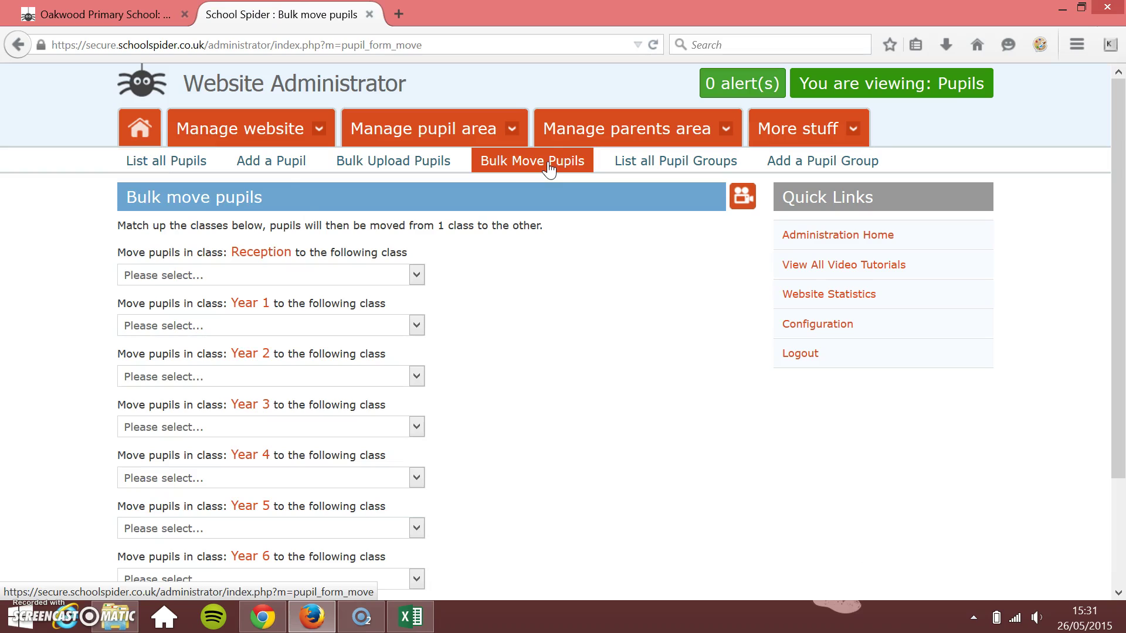
{"action": "left_click", "coordinate": [549, 167]}
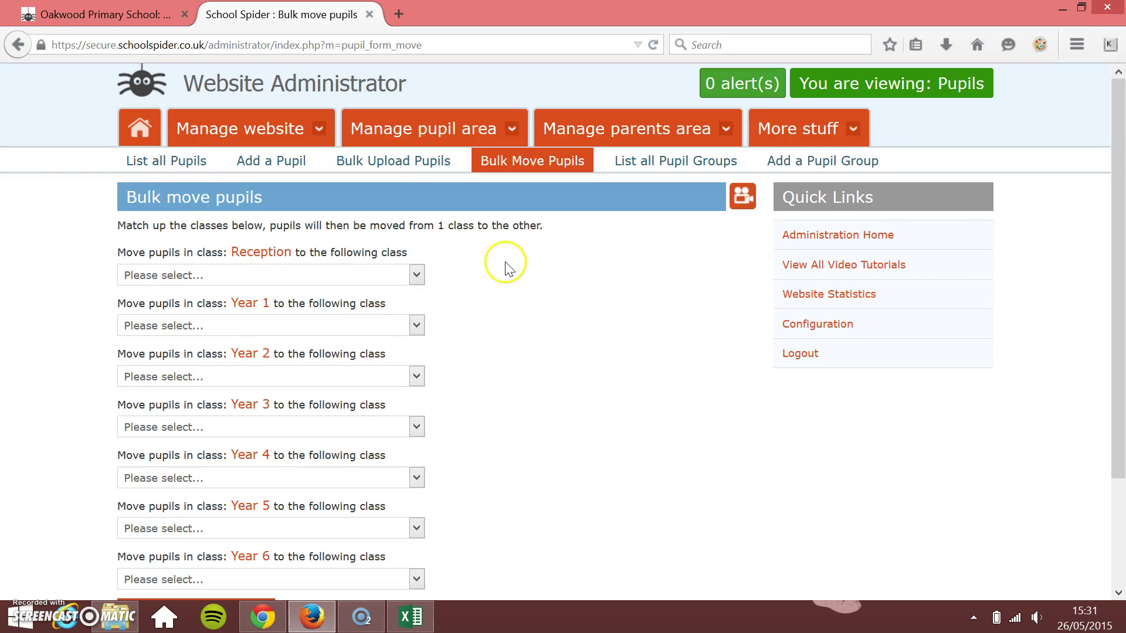
{"action": "left_click", "coordinate": [135, 159]}
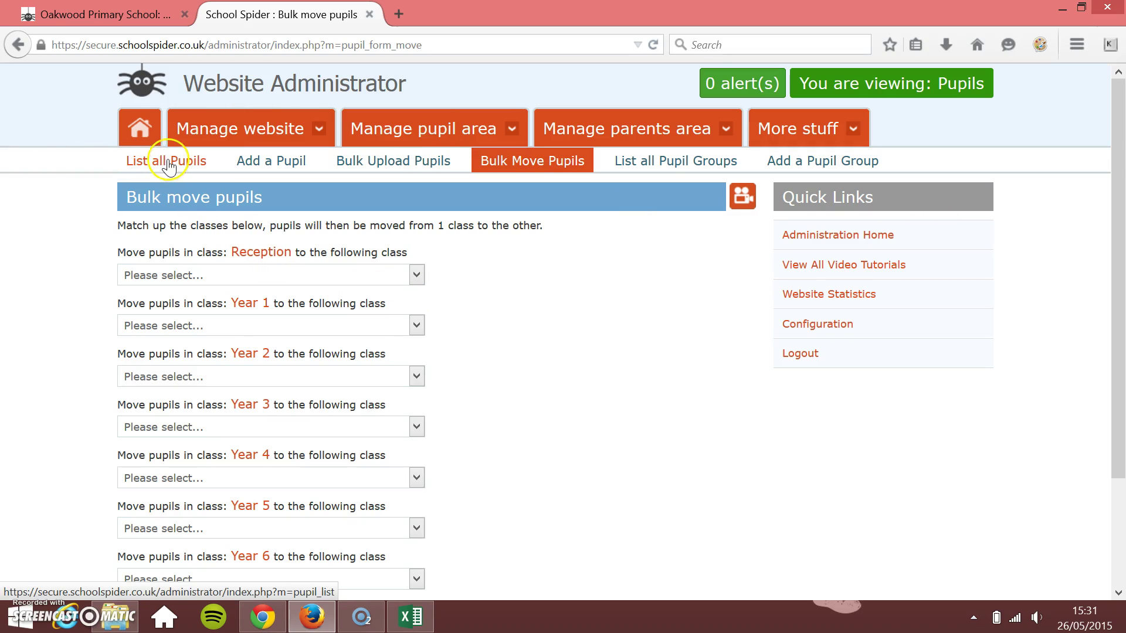
{"action": "scroll", "coordinate": [360, 256], "scroll_direction": "down", "scroll_amount": 3}
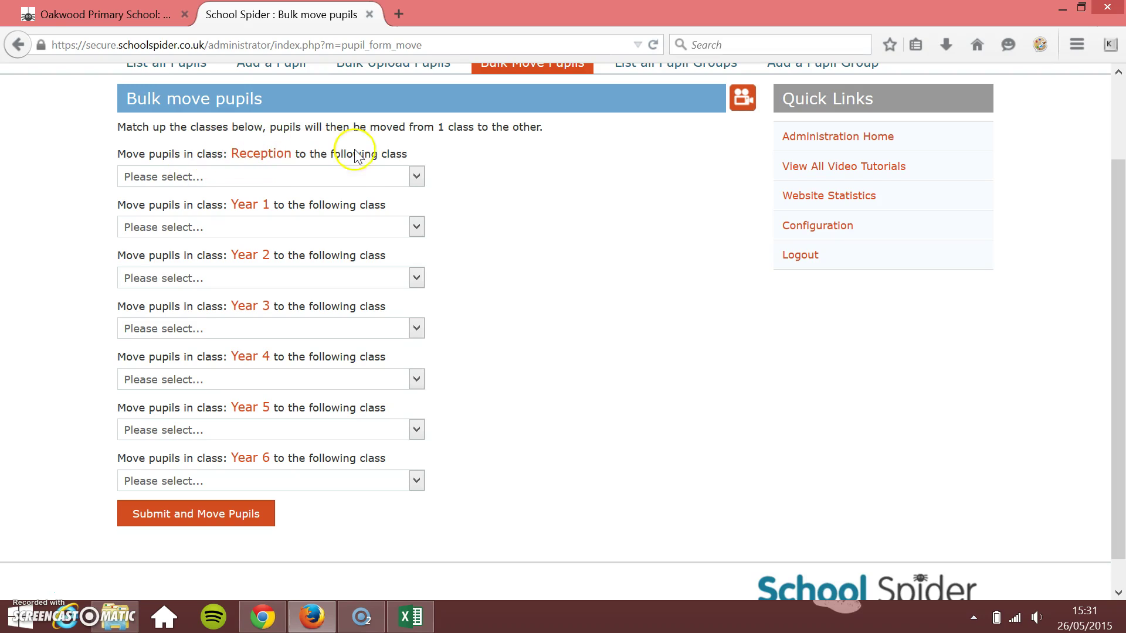
Map Reception to Year 1, Year 1 to Year 2, Year 2 to Year 2, then leave unsubmitted for the pupil list
{"action": "left_click", "coordinate": [422, 178]}
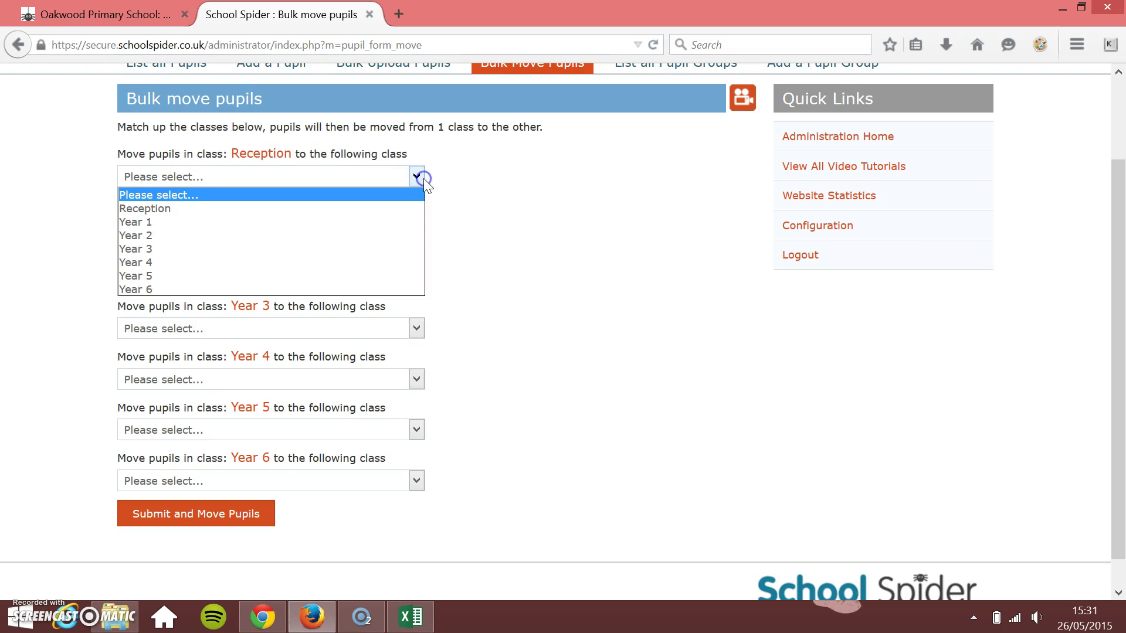
{"action": "left_click", "coordinate": [402, 222]}
{"action": "left_click", "coordinate": [390, 226]}
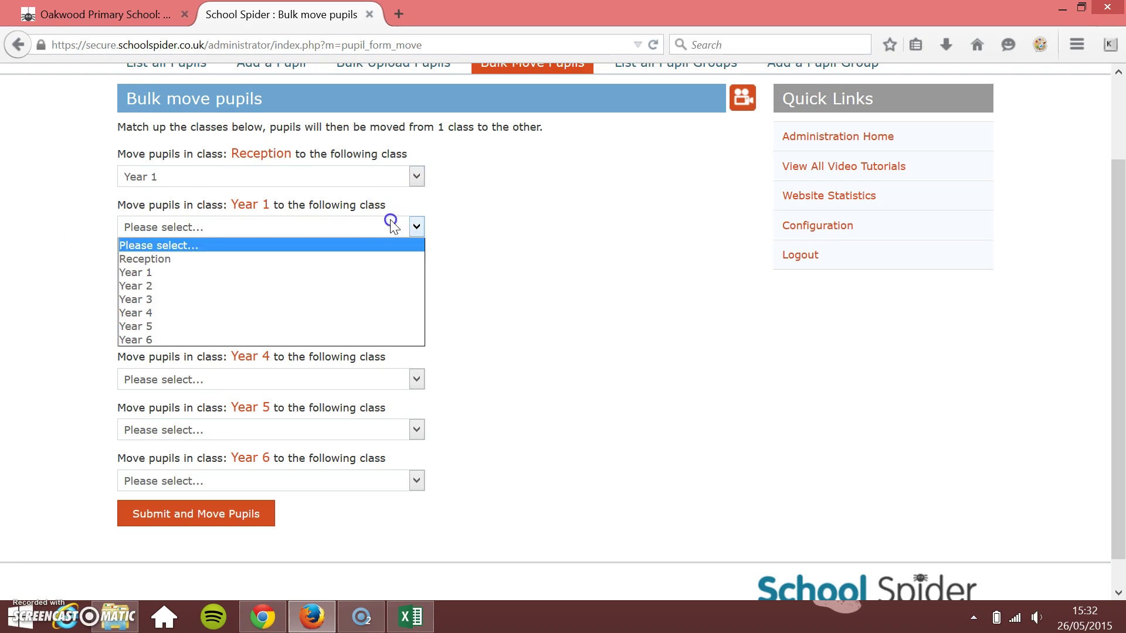
{"action": "left_click", "coordinate": [370, 287]}
{"action": "left_click", "coordinate": [337, 285]}
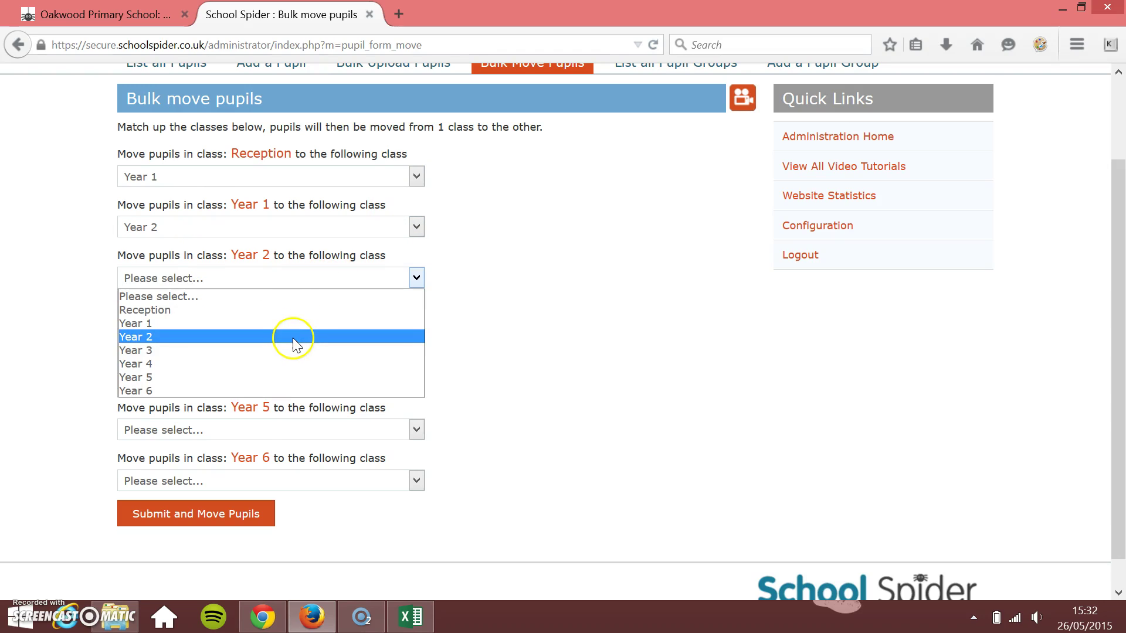
{"action": "left_click", "coordinate": [294, 338]}
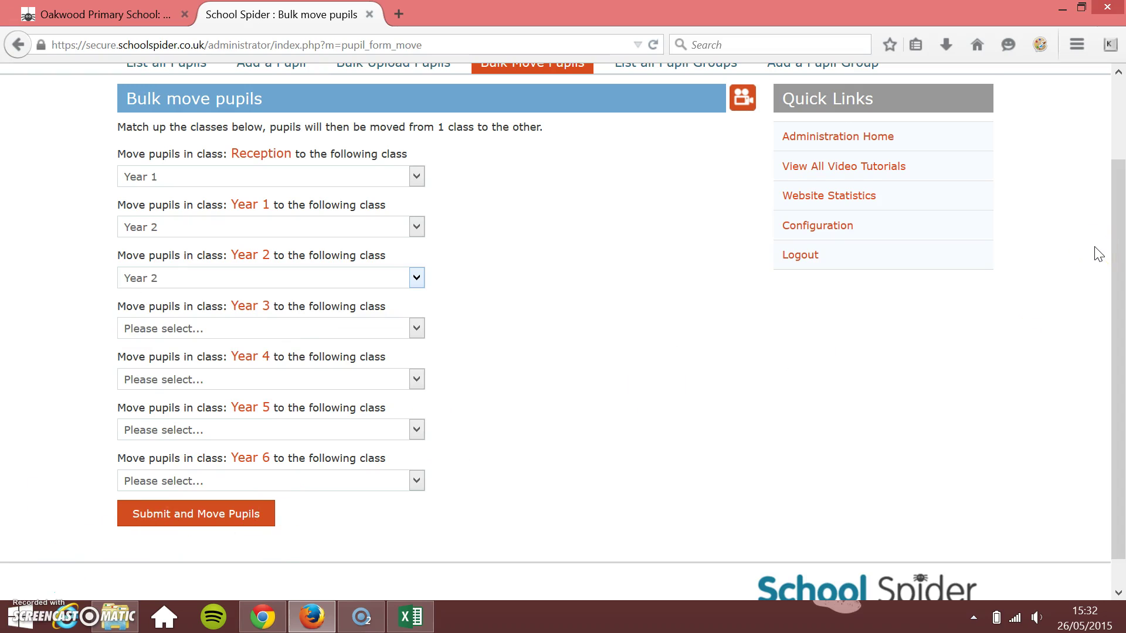
{"action": "scroll", "coordinate": [587, 399], "scroll_direction": "up", "scroll_amount": 3}
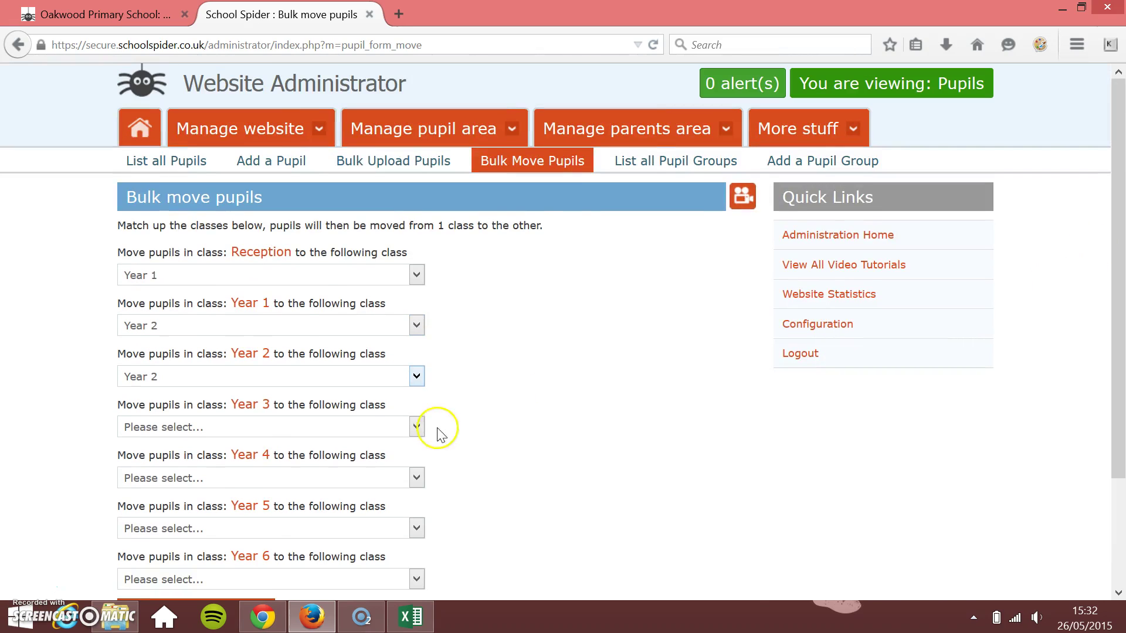
{"action": "left_click", "coordinate": [185, 171]}
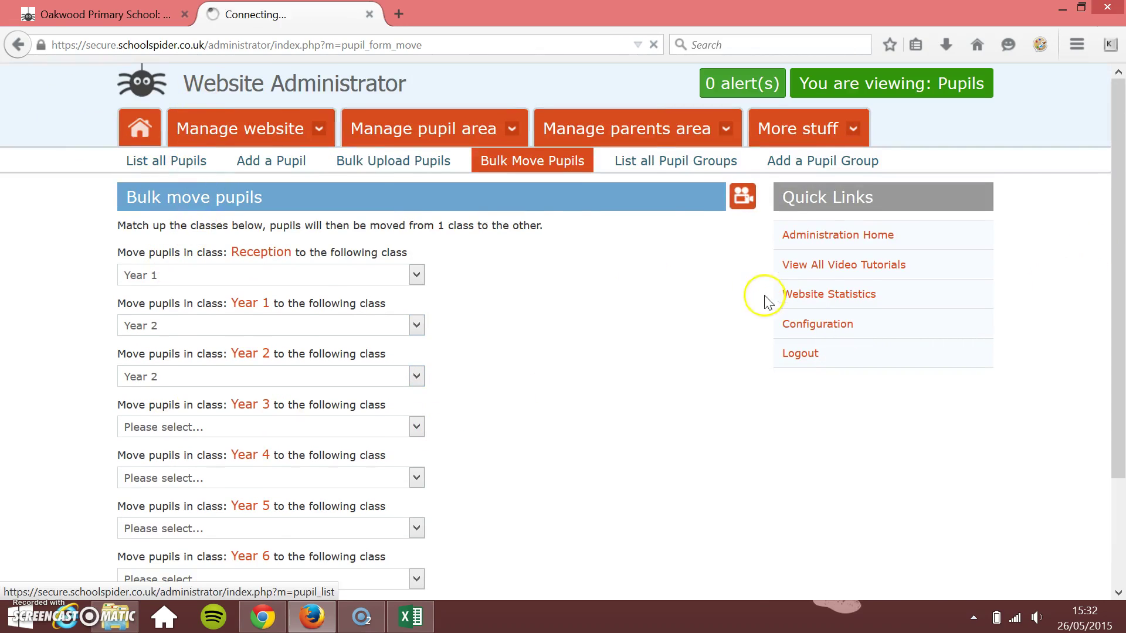